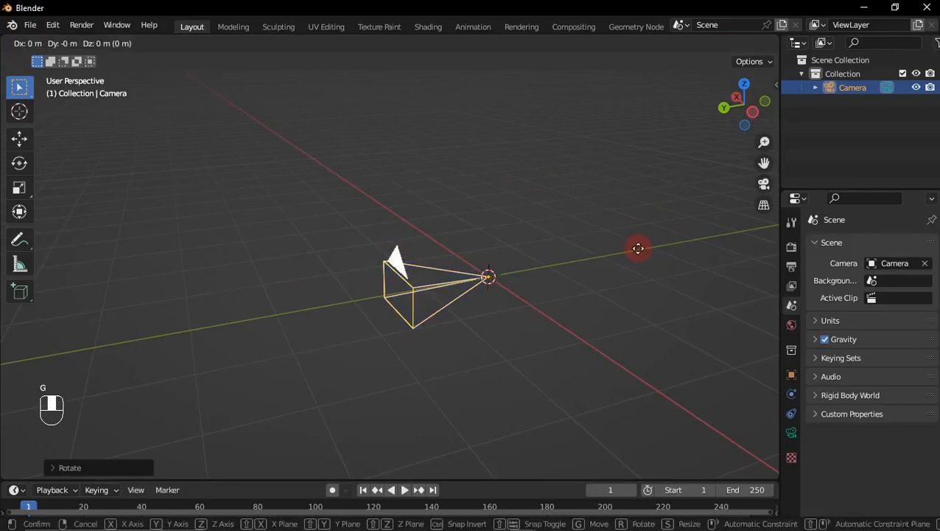
Step: Raise the camera about 1.9 m straight up along the global Z axis
key("z")
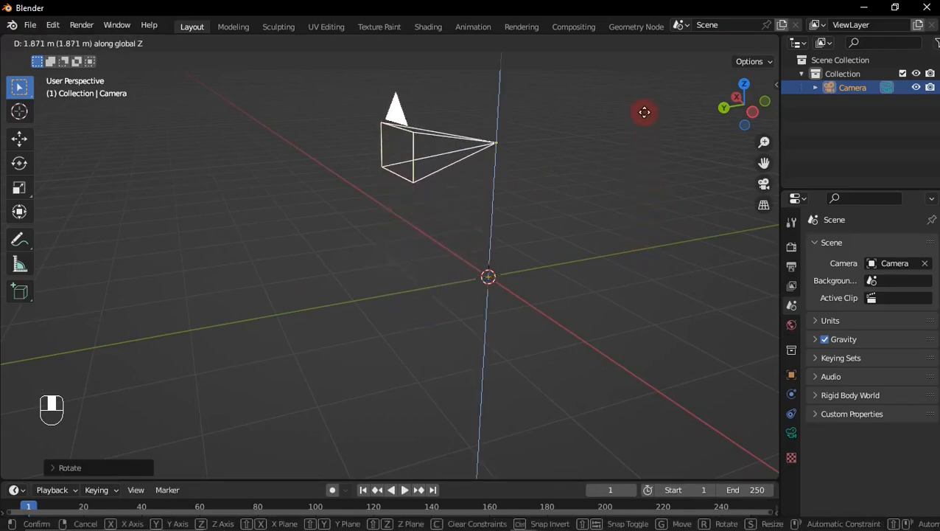
left_click(644, 112)
middle_click_drag(644, 112, 661, 343)
Step: Assign an Environment Texture to the world background's color
left_click(795, 324)
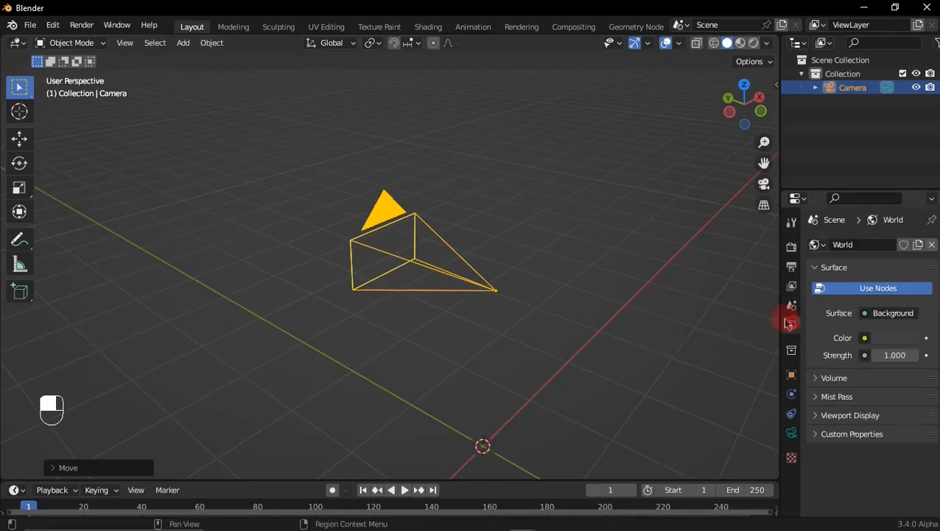
left_click(865, 339)
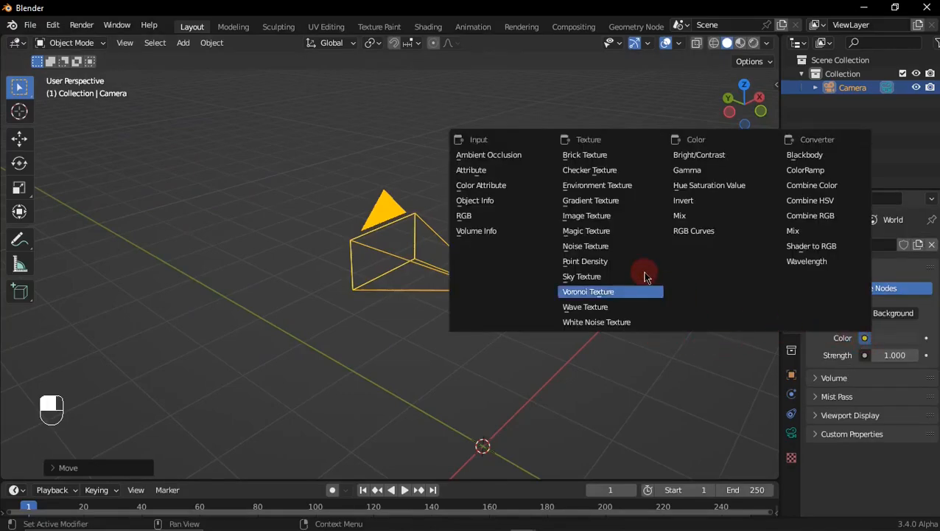
left_click(600, 185)
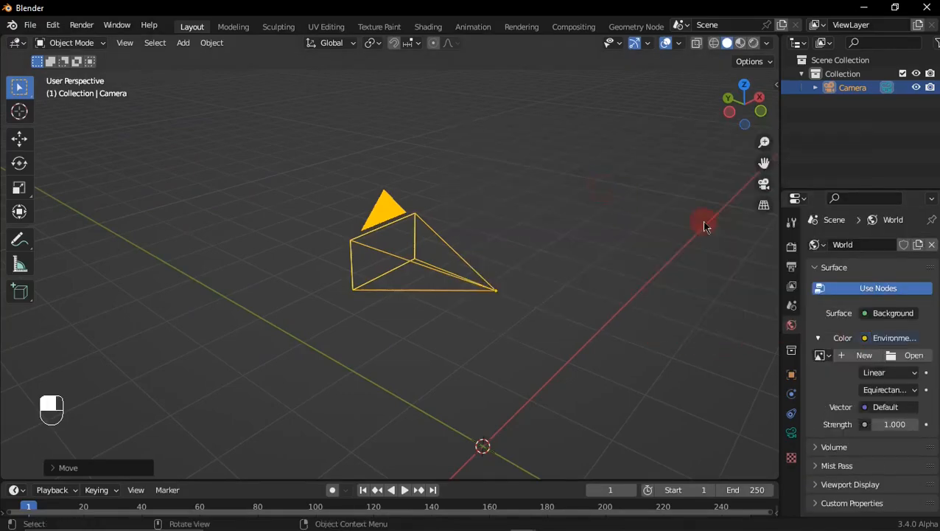
Step: Load san_giuseppe_bridge_4k.hdr from the San Giuseppe Bridge folder in the GOOD HDRI bookmark as the world's environment image
left_click(906, 356)
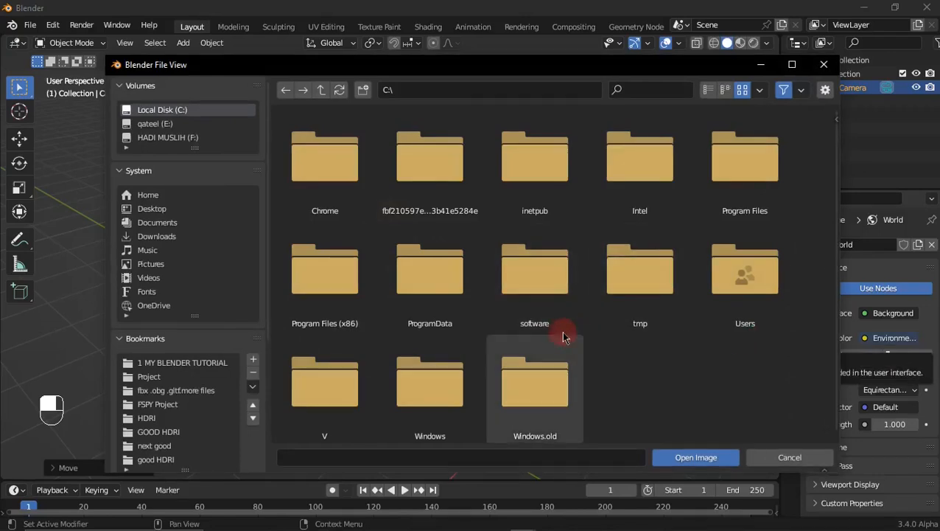
scroll(265, 304, "down", 4)
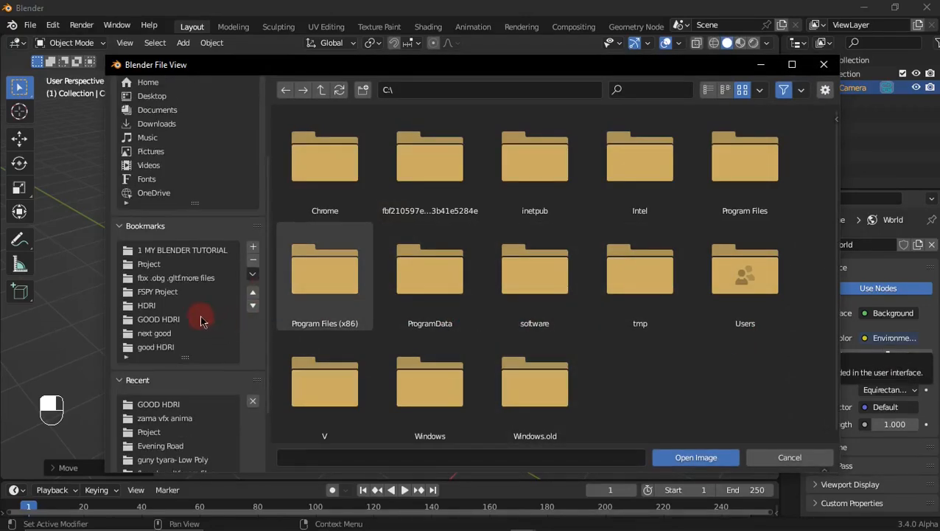
left_click(202, 319)
left_click_drag(494, 264, 526, 217)
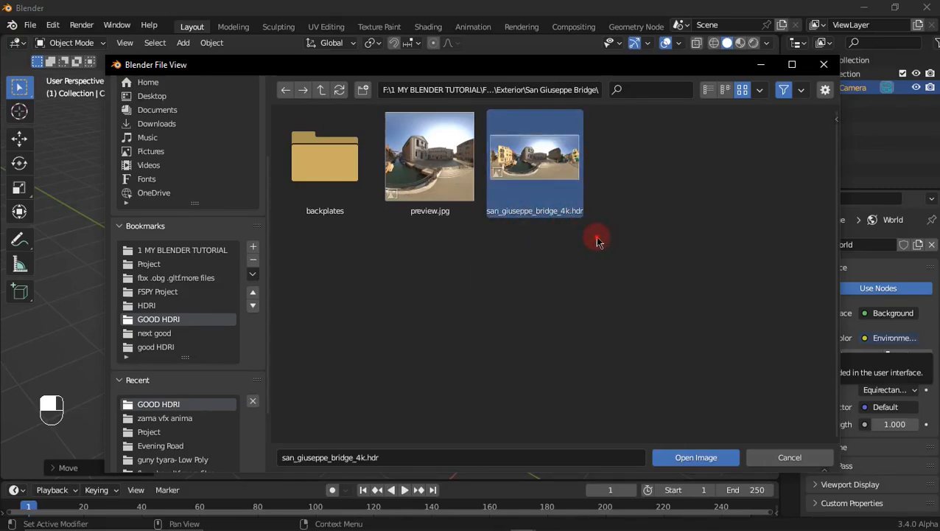
left_click(683, 458)
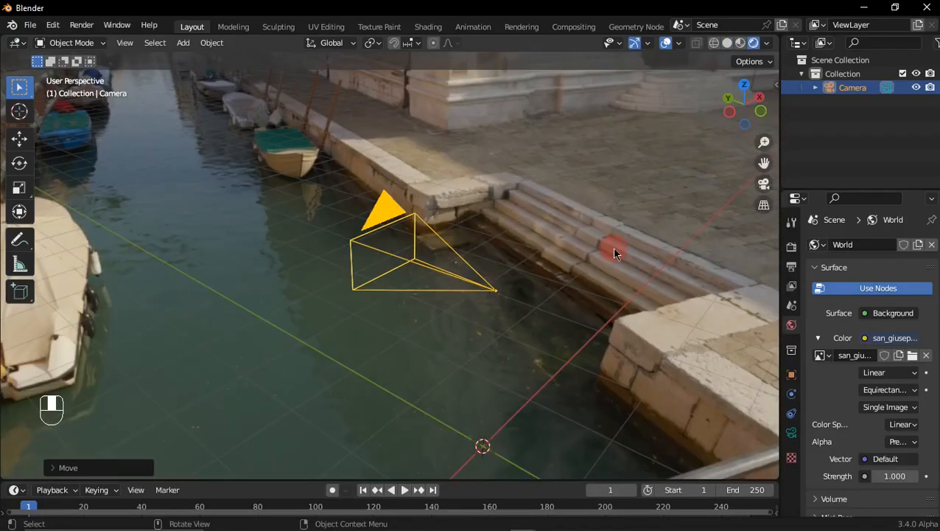
Step: Inspect the HDRI surroundings in rendered shading and look through the camera
scroll(611, 249, "down", 2)
middle_click_drag(559, 263, 591, 248)
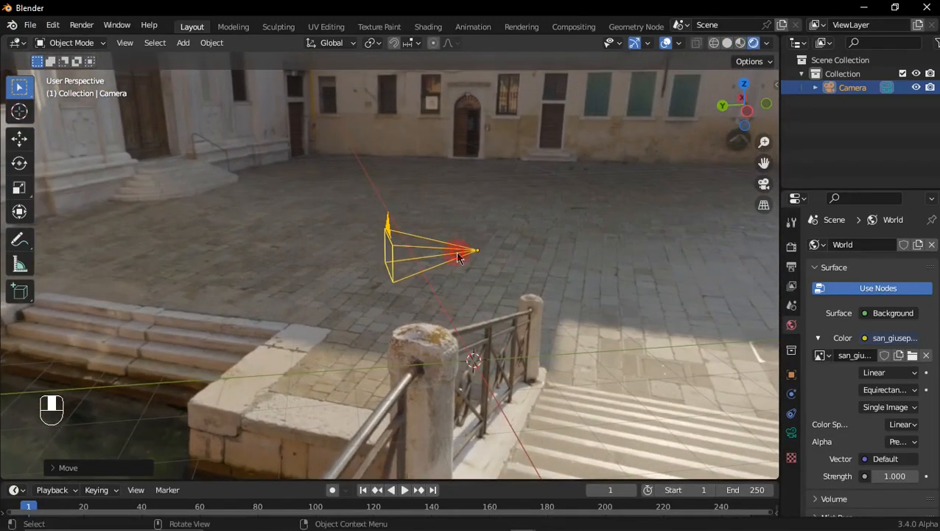
middle_click_drag(457, 255, 552, 280)
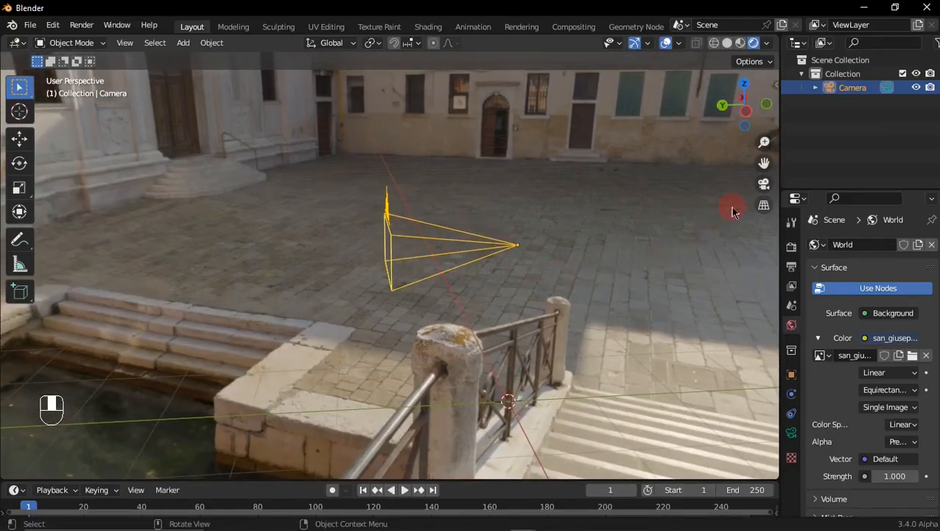
key("KP_0")
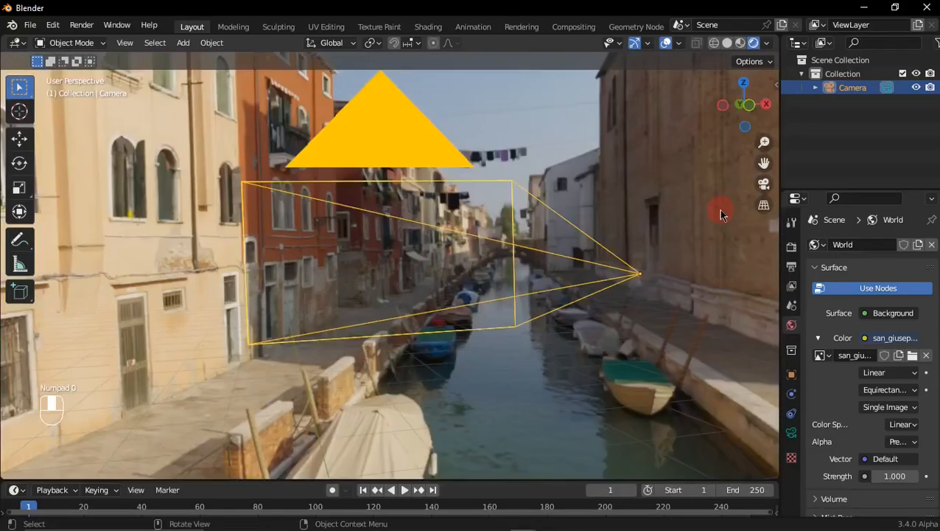
Step: Lock the camera's location and scale on all three axes, leaving its rotation free
left_click(790, 373)
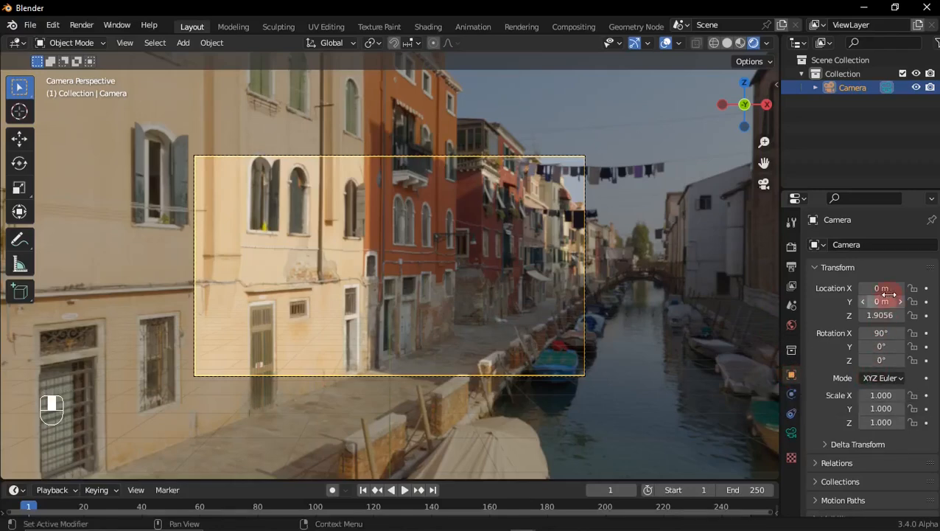
left_click_drag(914, 288, 914, 317)
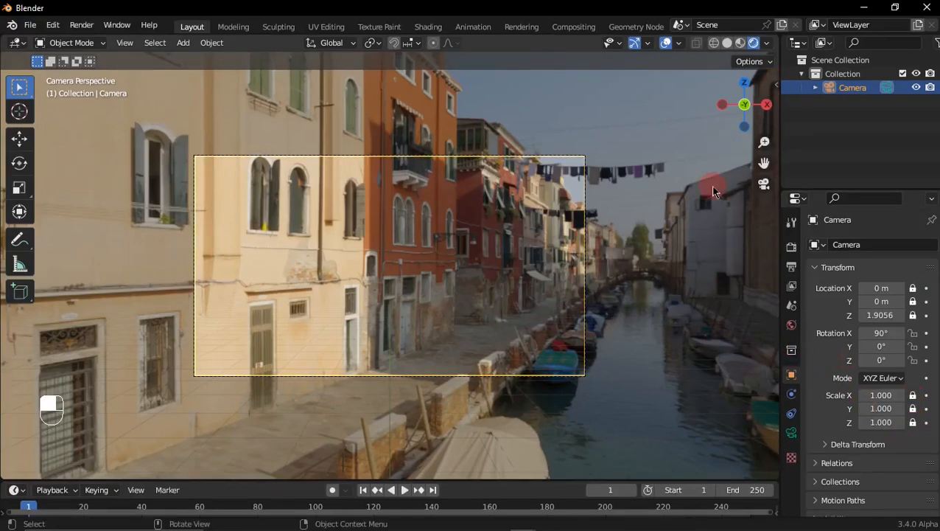
Step: Enable Camera to View locking and rotate the camera to face the paved square, about 79° in X and -95° in Z
key("n")
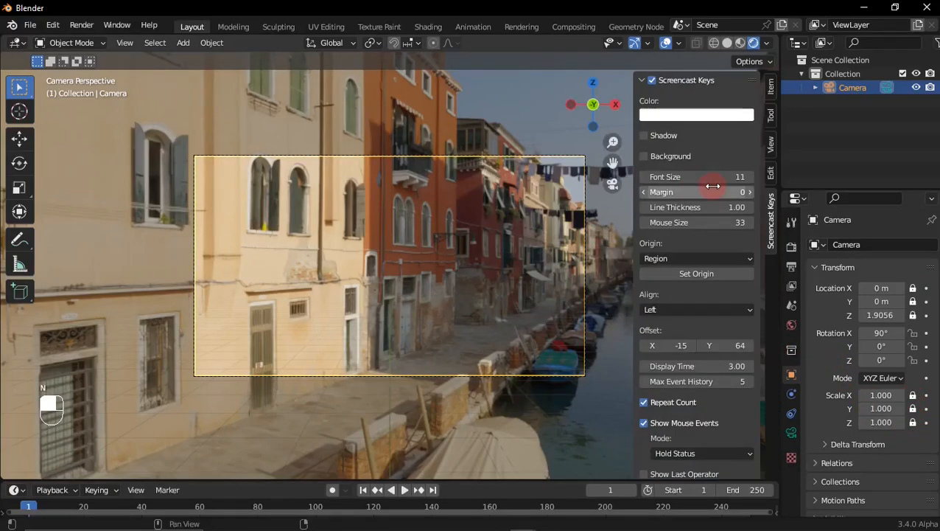
left_click(772, 152)
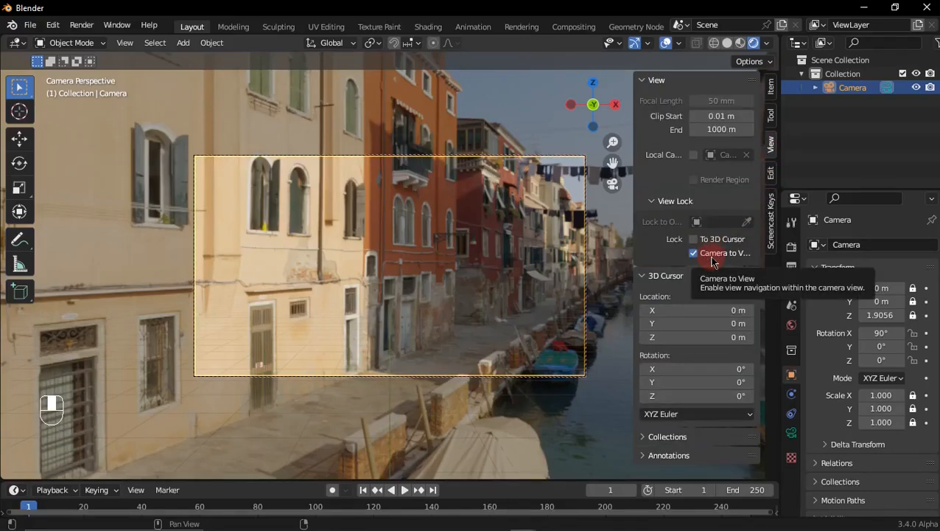
key("n")
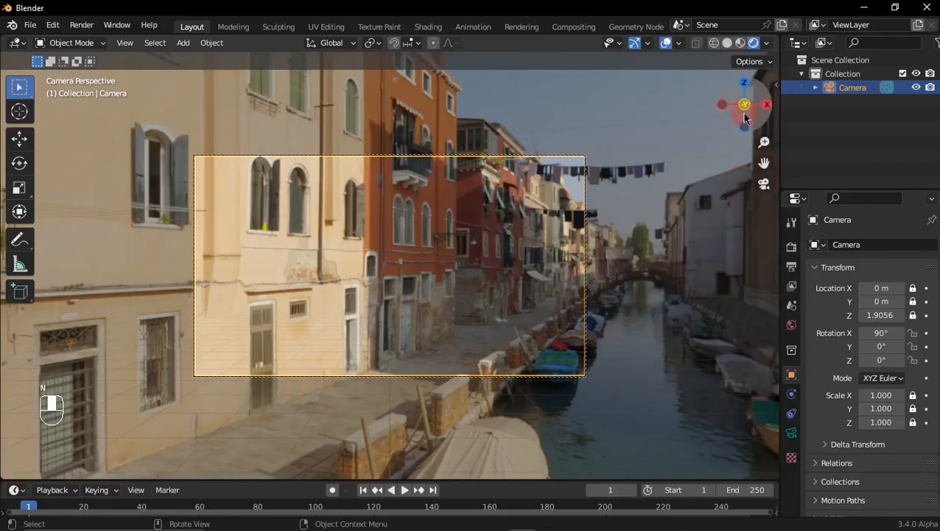
left_click_drag(743, 104, 607, 119)
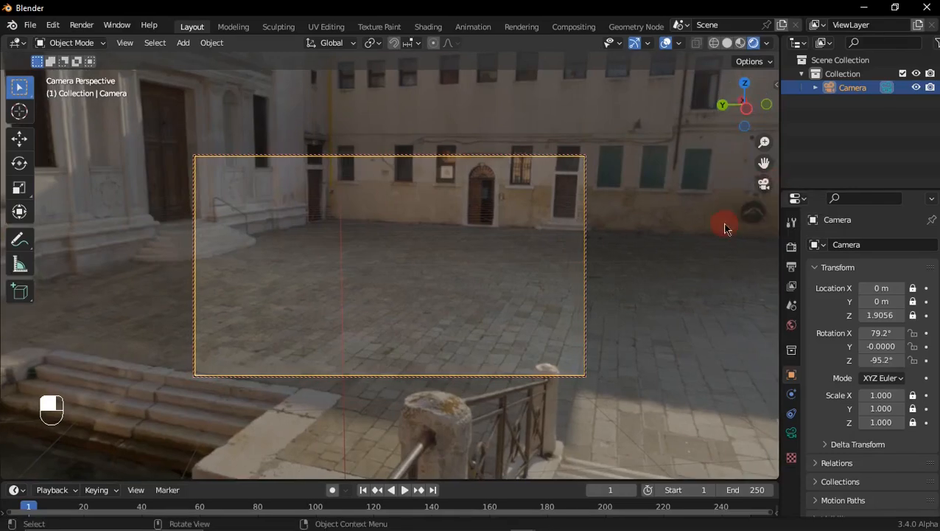
Step: Set the camera's focal length to 28 mm and re-aim it slightly at the square
left_click(791, 432)
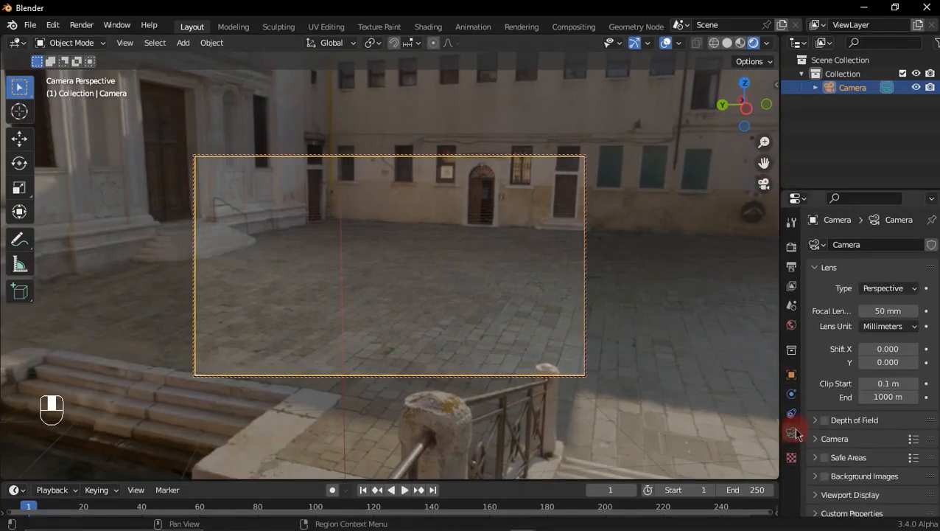
left_click(899, 313)
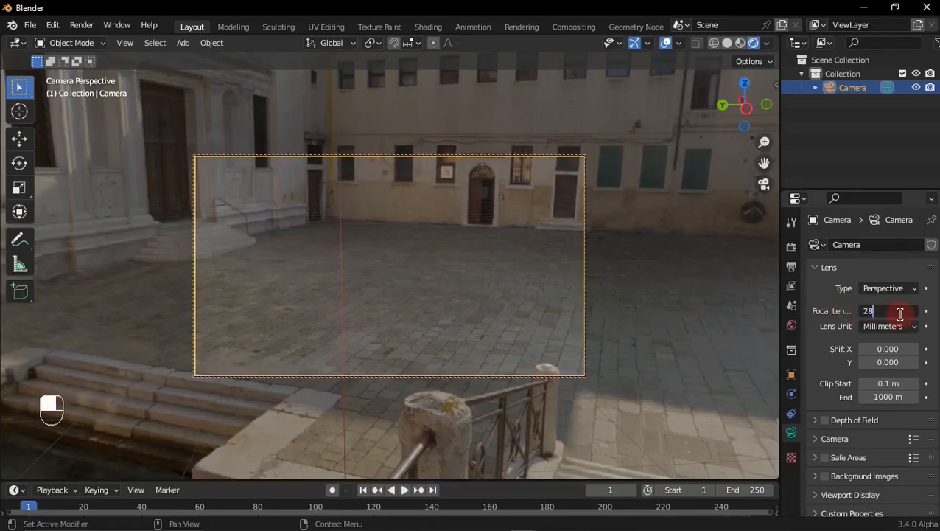
type("28")
key("Return")
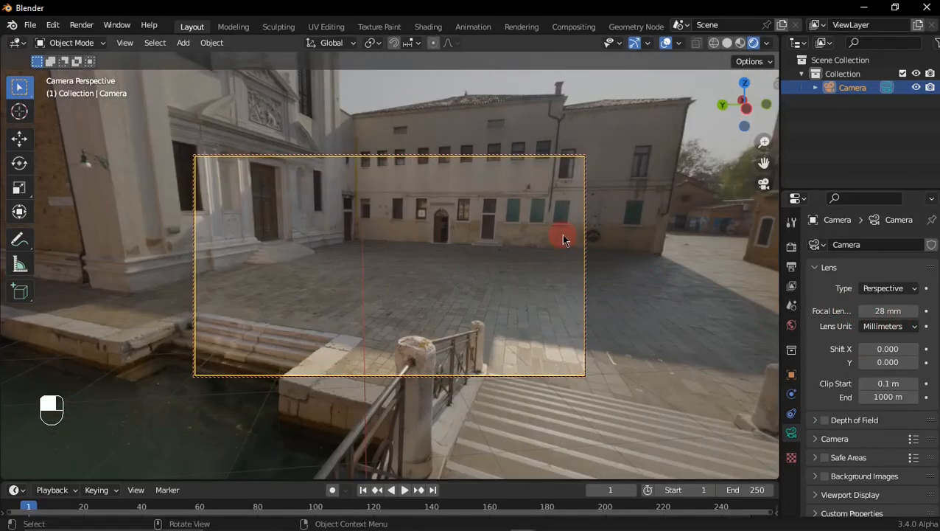
middle_click_drag(563, 234, 576, 226)
Step: Leave the camera view and add a mesh plane at the world origin
left_click(768, 188)
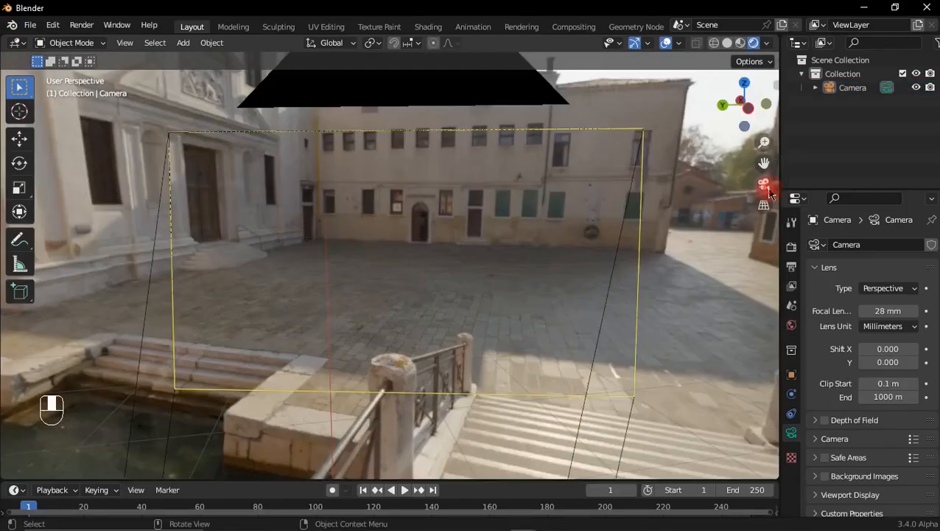
scroll(441, 236, "down", 10)
middle_click_drag(388, 244, 542, 294)
key("shift+a")
mouse_move(511, 59)
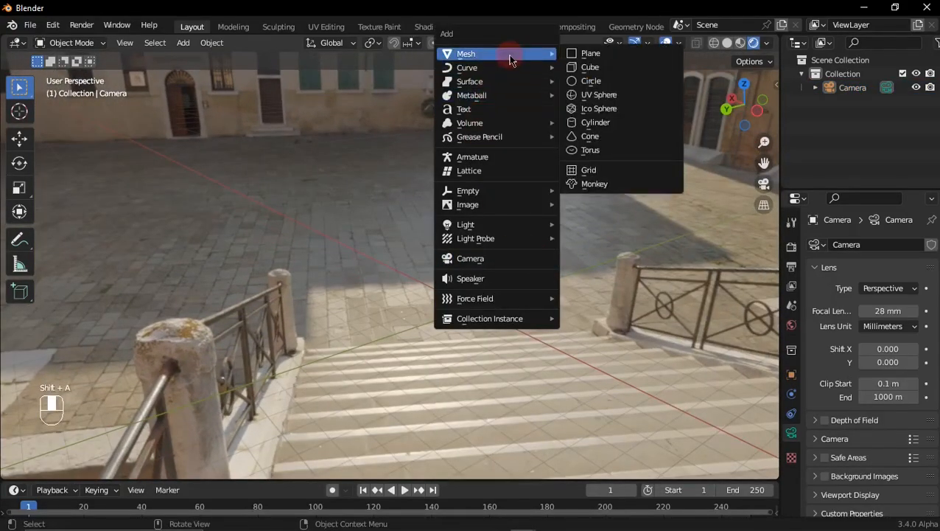
left_click(590, 54)
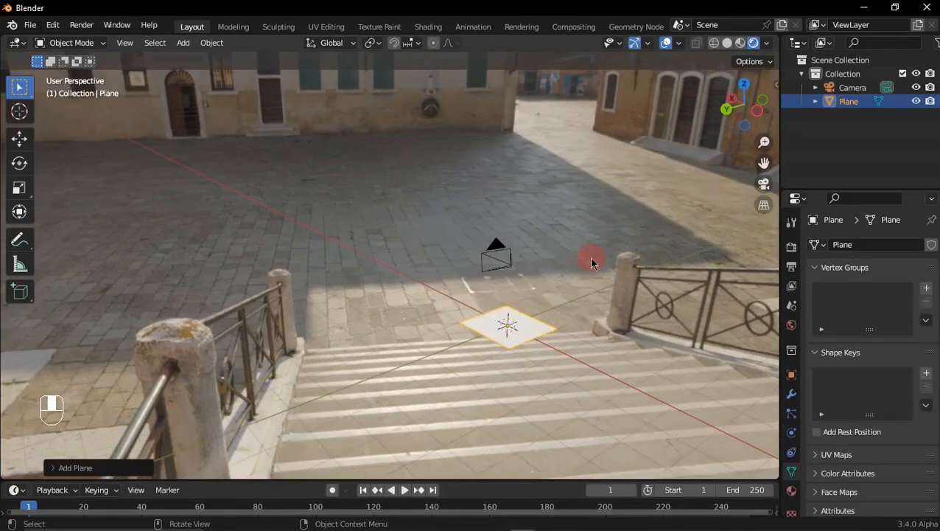
Step: Move the plane about 13.6 m along the X axis into the square, and select the camera from the camera view
middle_click_drag(590, 261, 548, 298)
key("g")
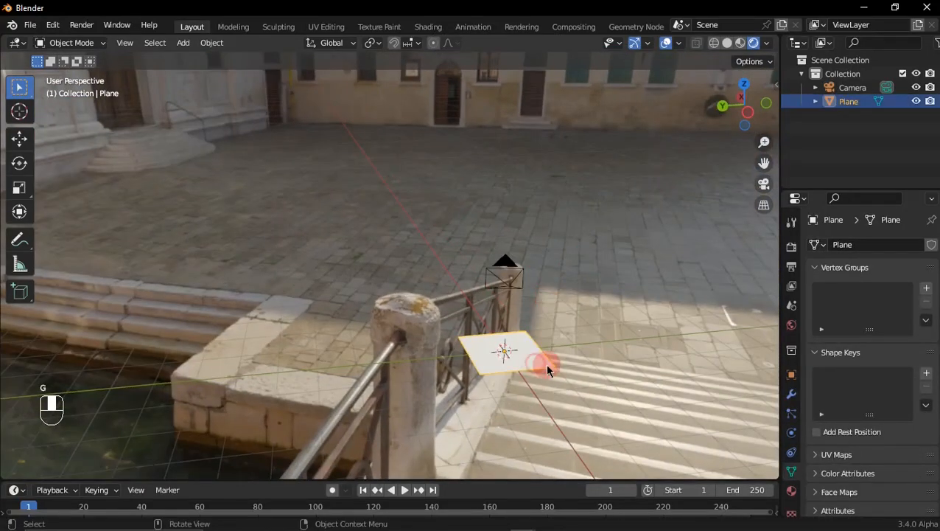
key("g")
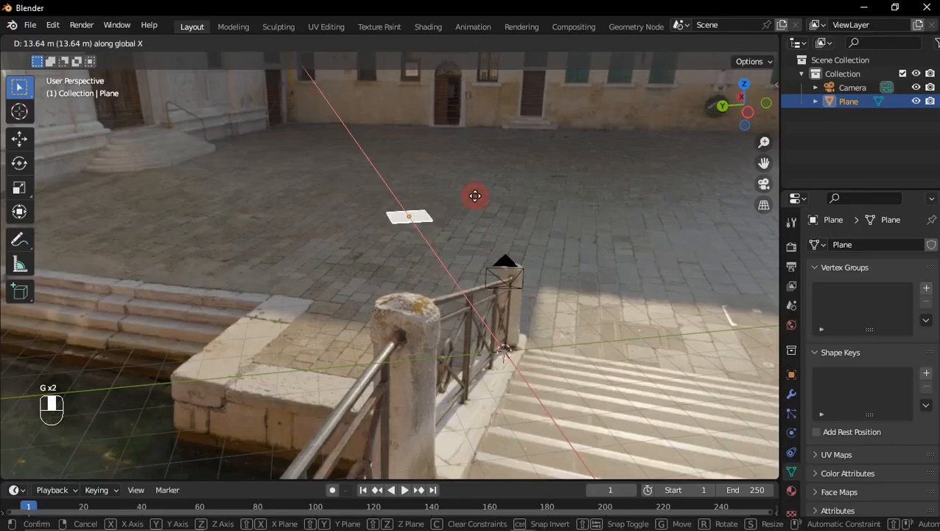
left_click(475, 195)
left_click(764, 184)
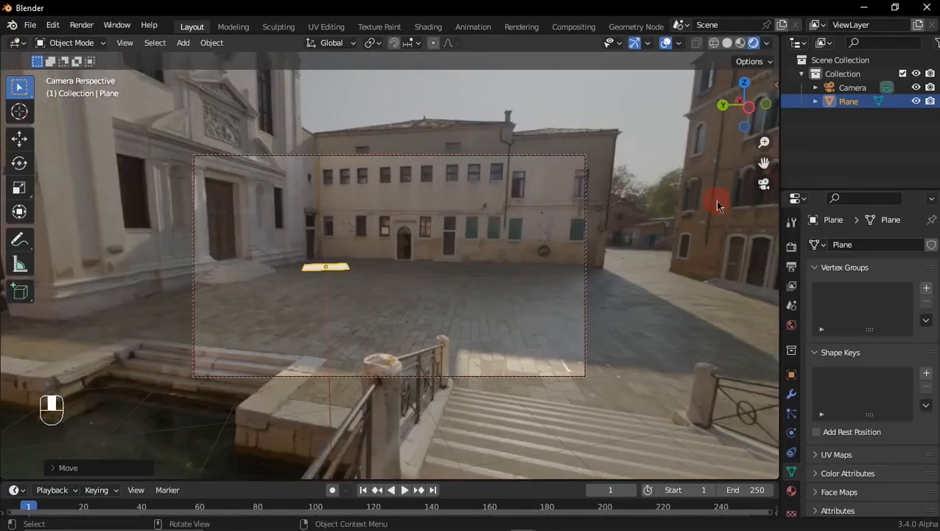
left_click(528, 156)
key("g")
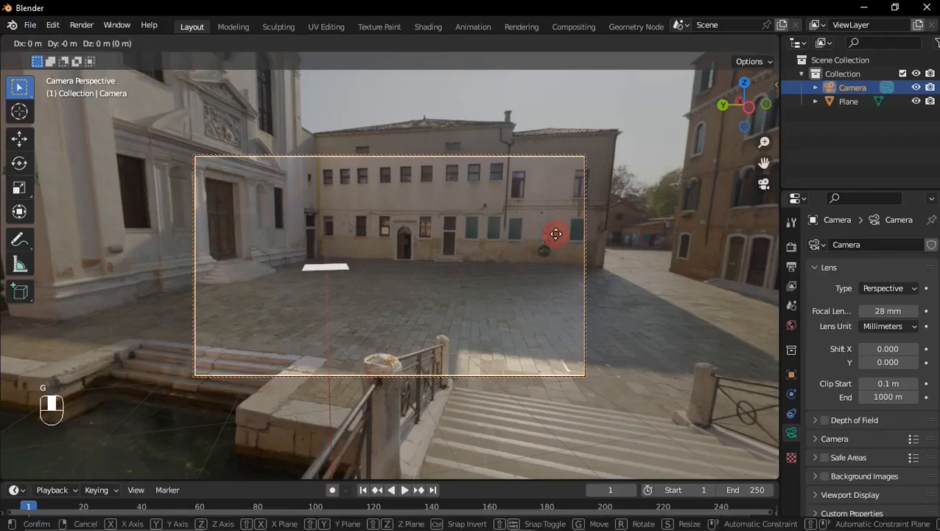
key("z")
key("Escape")
Step: Unlock the camera's Z location, raise it to 3.3056 m and relock it, tilting the camera slightly to reframe the square
left_click(791, 373)
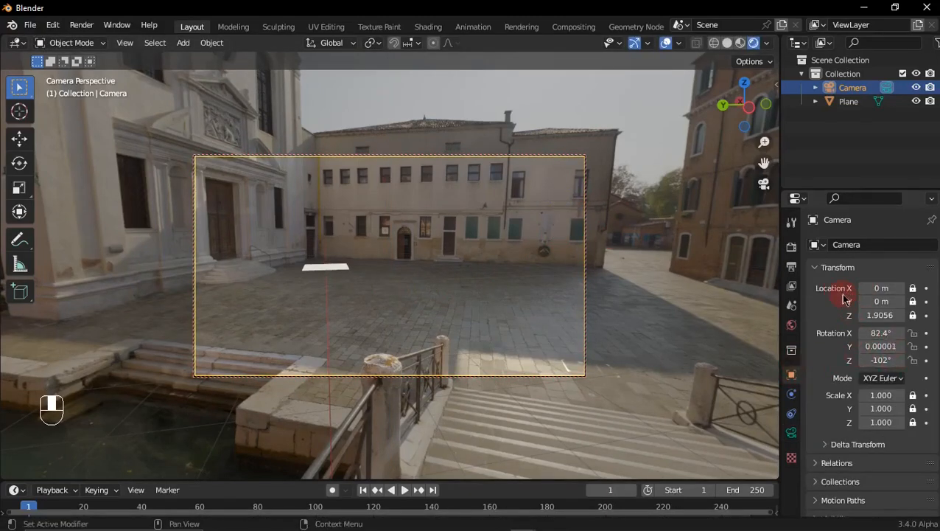
left_click(912, 315)
left_click_drag(875, 315, 893, 315)
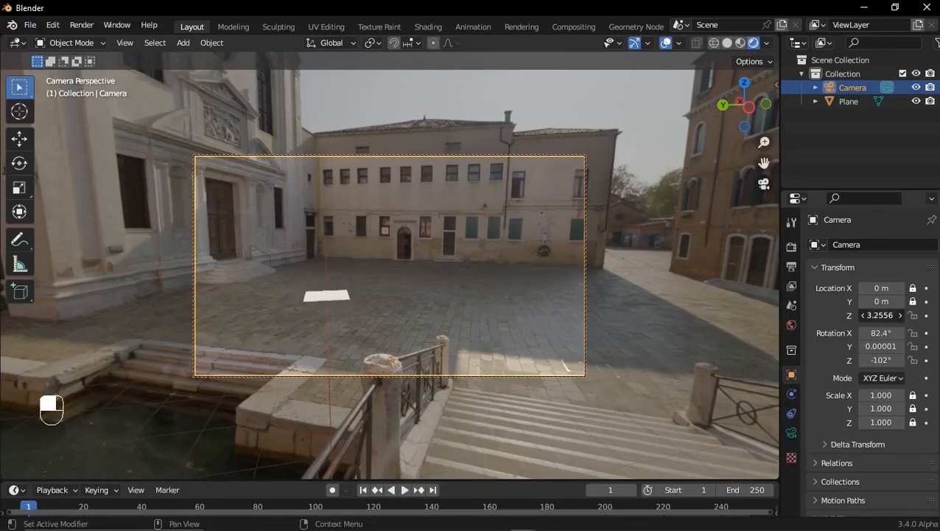
left_click(913, 315)
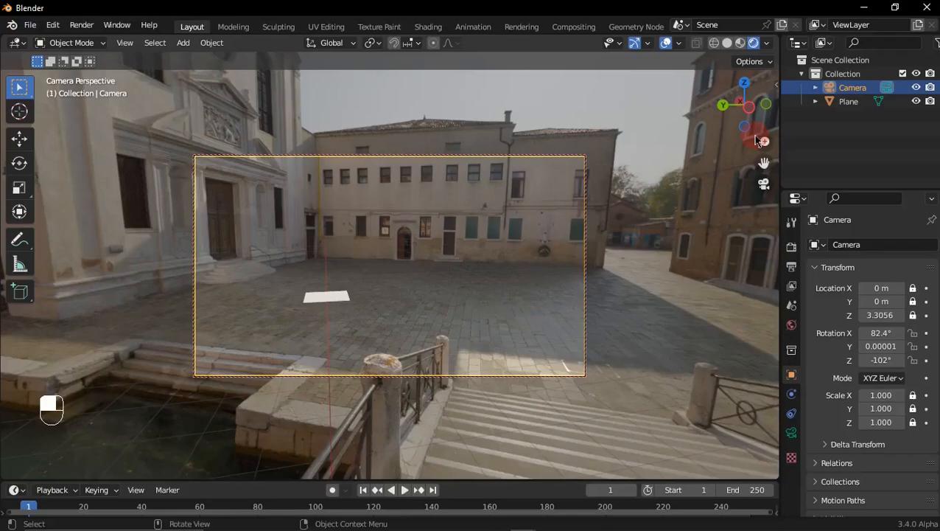
mouse_move(744, 120)
left_mouse_down()
mouse_move(774, 115)
mouse_move(741, 115)
left_mouse_up()
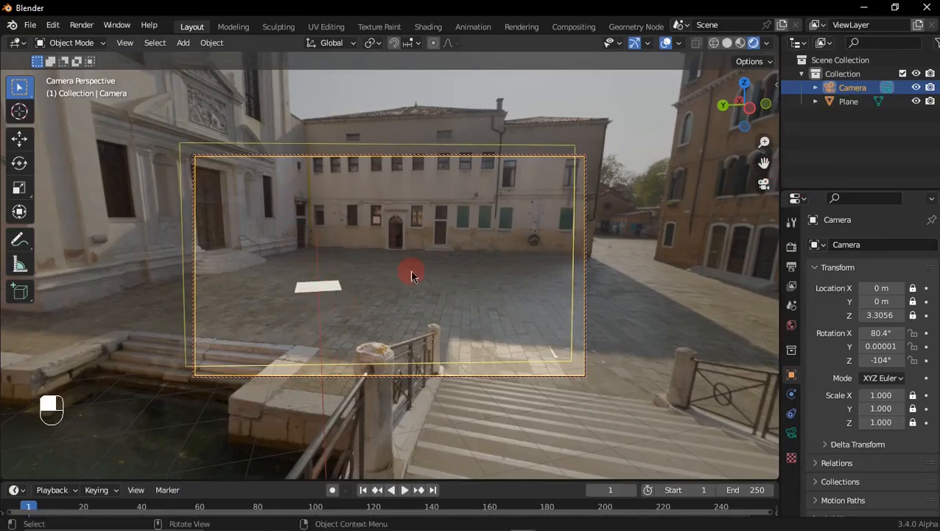
Step: Display the World shader nodes in the Shading workspace and select the san_giuseppe_bridge_4k.hdr environment texture node
left_click(428, 27)
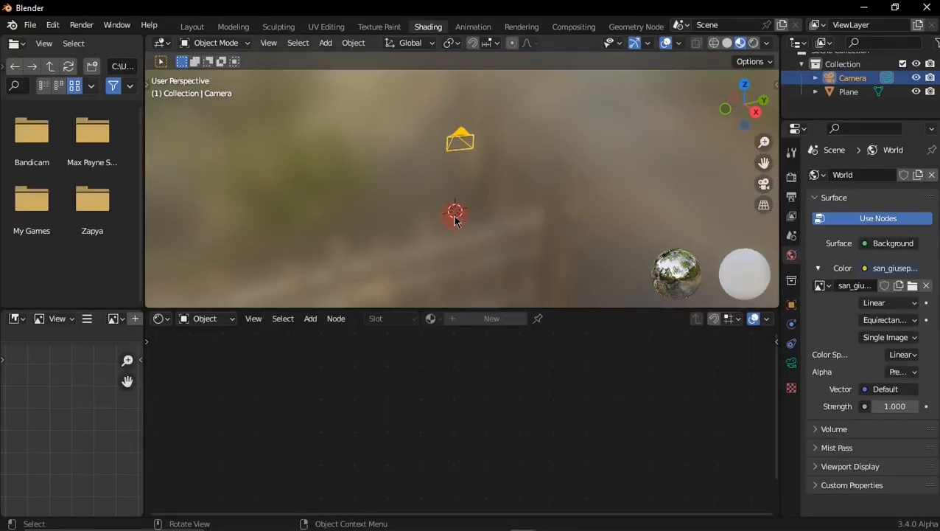
left_click(206, 319)
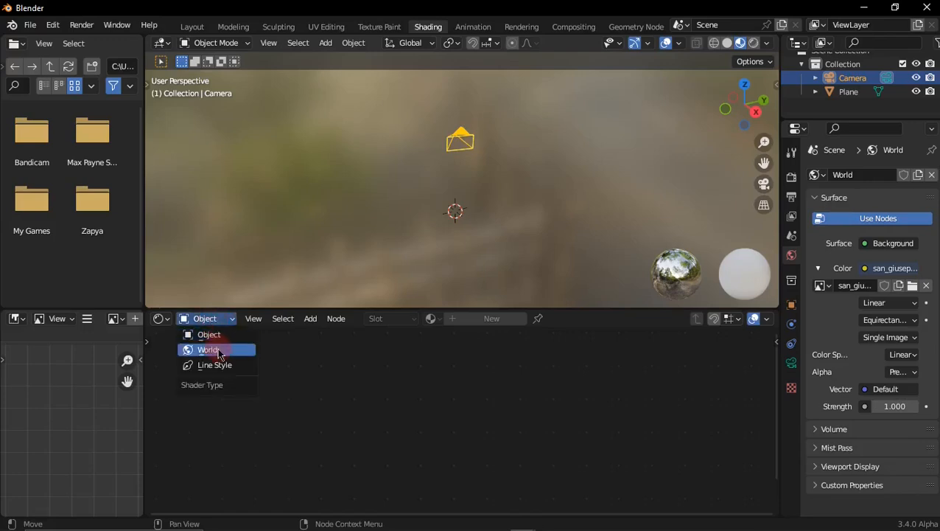
left_click(220, 350)
scroll(428, 399, "down", 1)
scroll(426, 391, "up", 1)
middle_click_drag(421, 370, 575, 444)
scroll(518, 429, "up", 1)
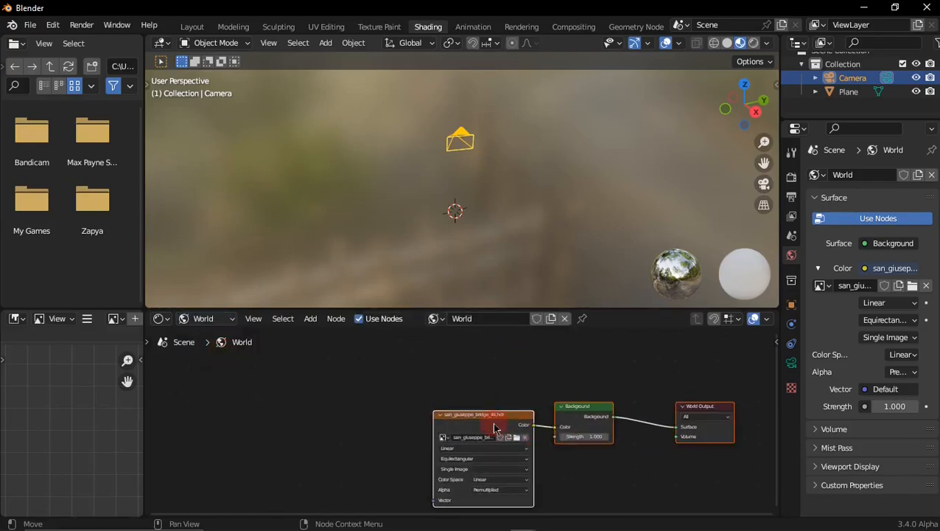
left_click(494, 427)
scroll(493, 426, "up", 2)
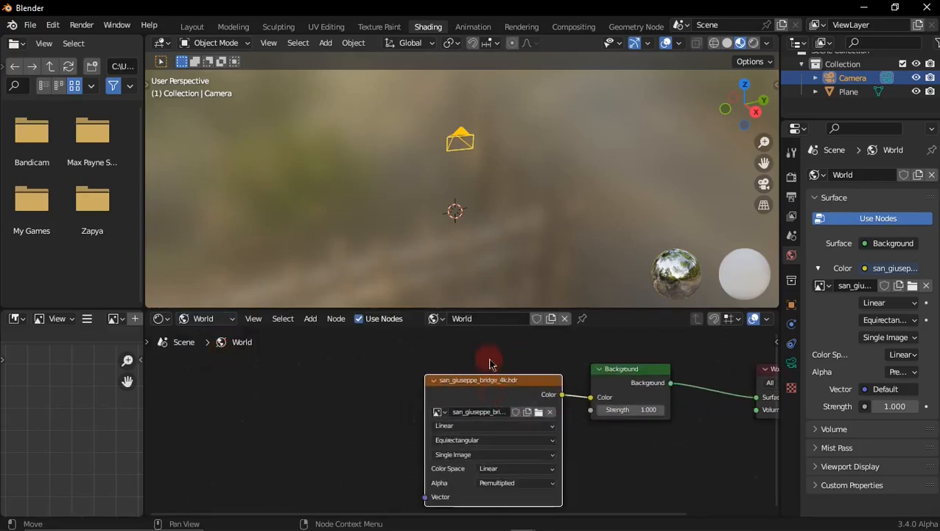
Step: Add Texture Coordinate and Mapping nodes to the san_giuseppe_bridge_4k.hdr environment texture with Node Wrangler
left_click(490, 359)
left_click(484, 398)
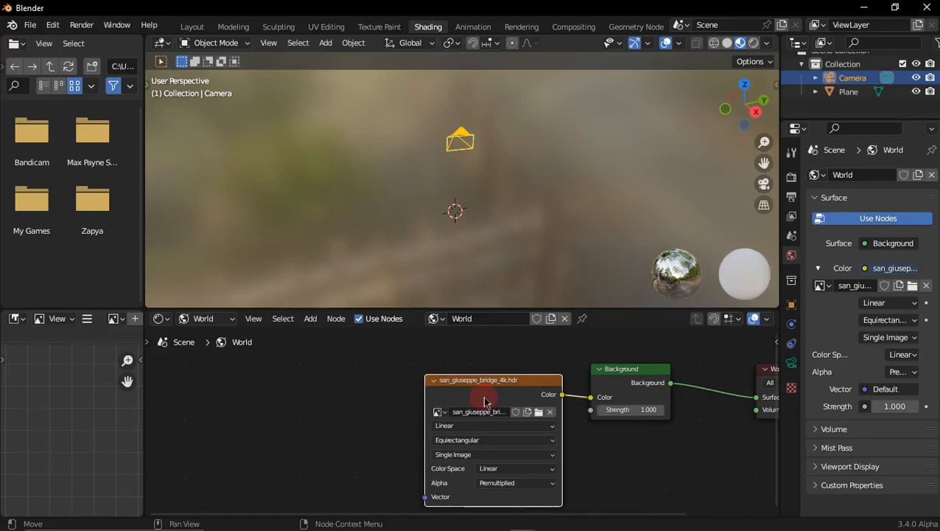
key("ctrl+t")
scroll(405, 383, "down", 2)
middle_click_drag(401, 392, 468, 359)
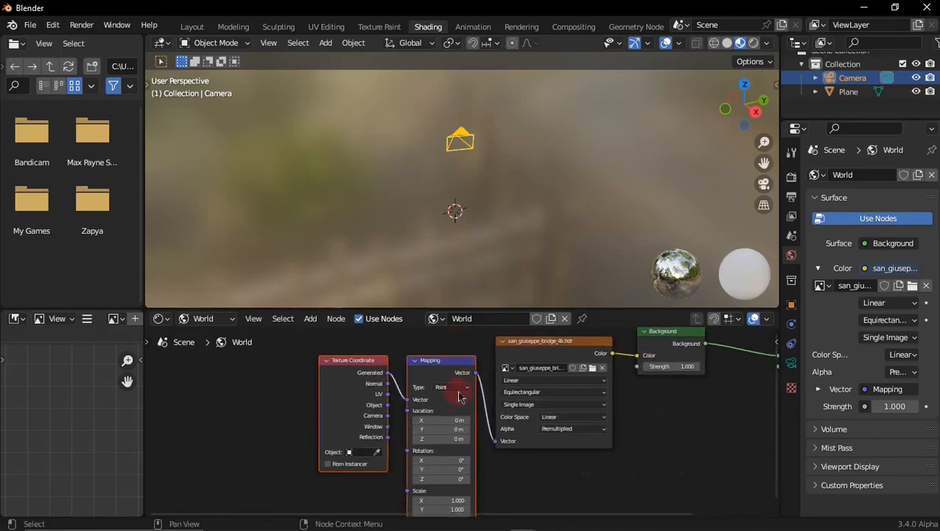
middle_click_drag(458, 396, 463, 386)
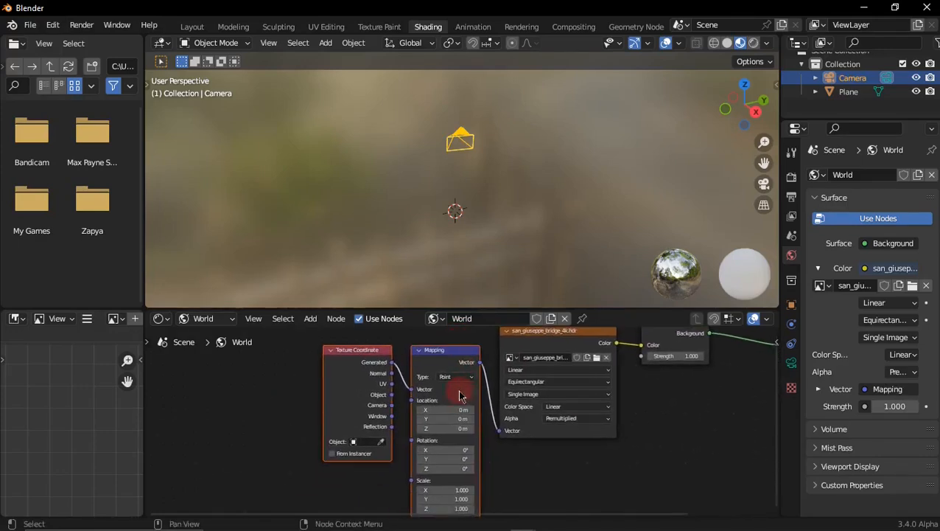
Step: Find the Node Wrangler add-on in the preferences, make sure it is enabled, and save the preferences
left_click(55, 25)
left_click(74, 223)
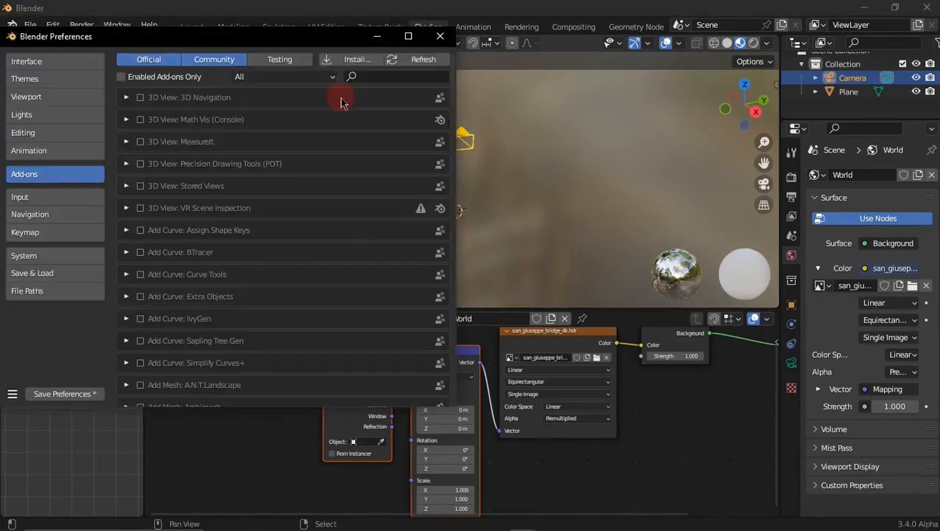
left_click(368, 78)
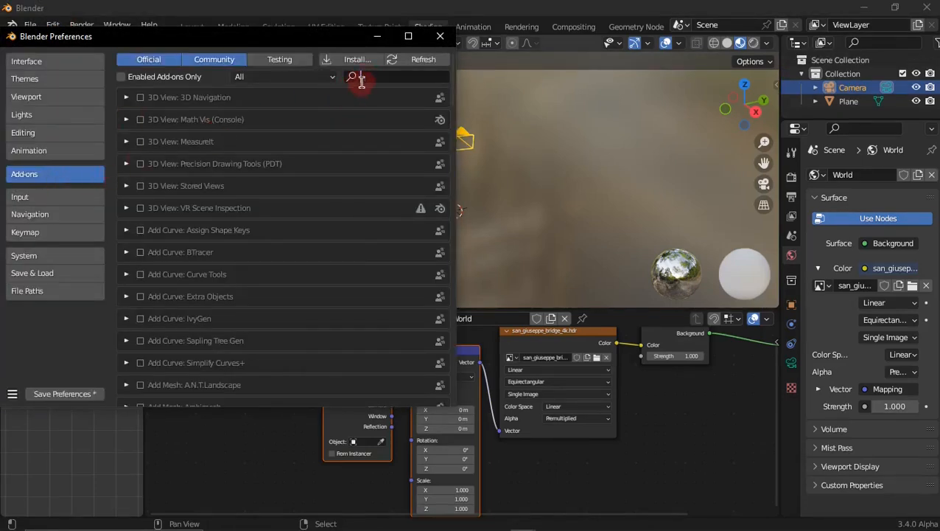
type("node")
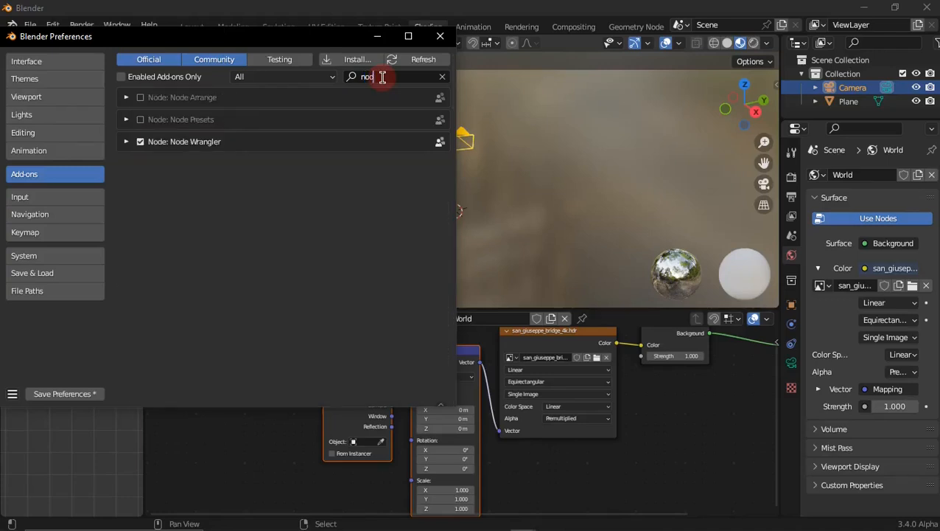
left_click(140, 142)
left_click(140, 142)
left_click(82, 392)
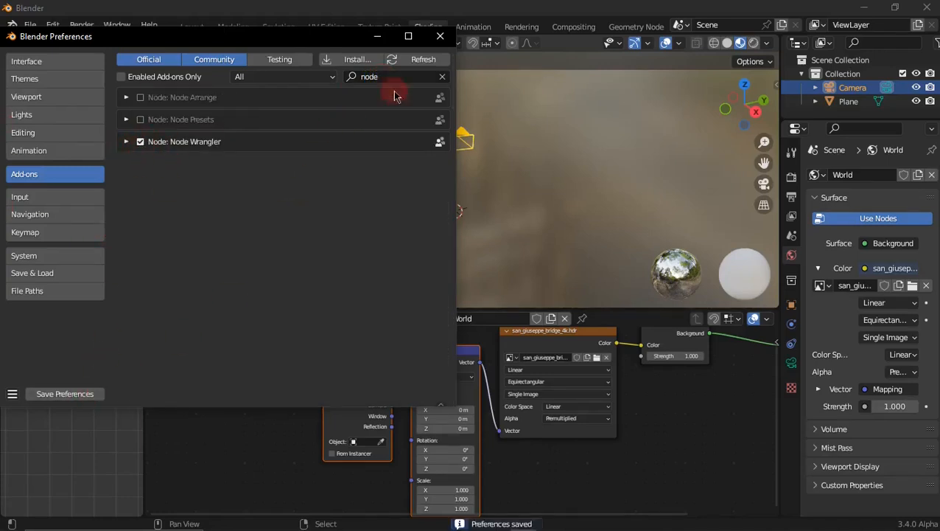
left_click(441, 37)
Step: Bring the Mapping node's rotation values into view and show the scene with rendered shading through the camera
scroll(438, 394, "down", 4)
middle_click_drag(479, 382, 379, 394)
scroll(379, 394, "up", 2)
middle_click_drag(425, 361, 452, 369)
scroll(468, 368, "up", 1)
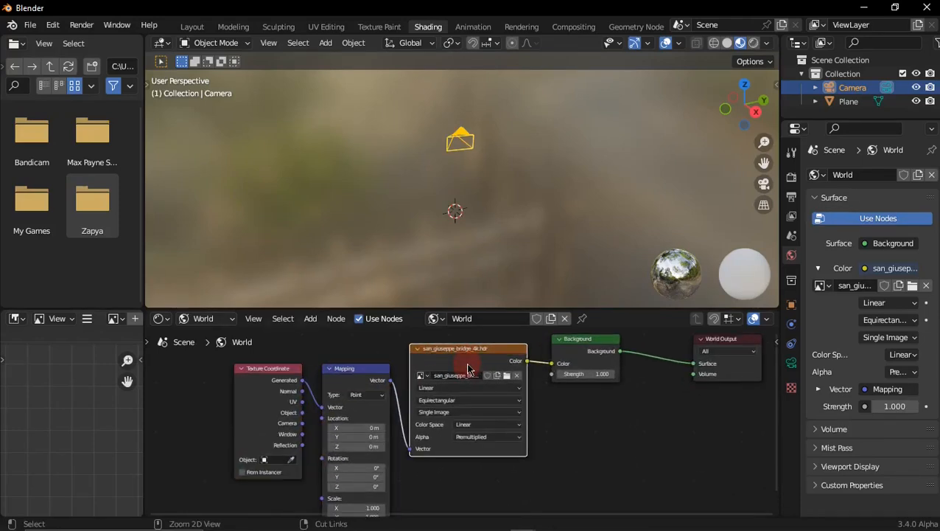
scroll(464, 370, "up", 4)
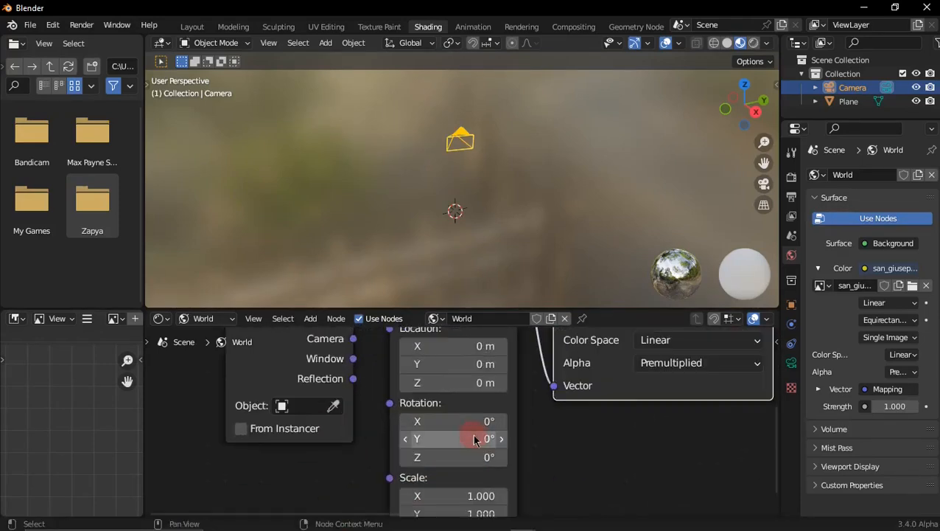
left_click(753, 43)
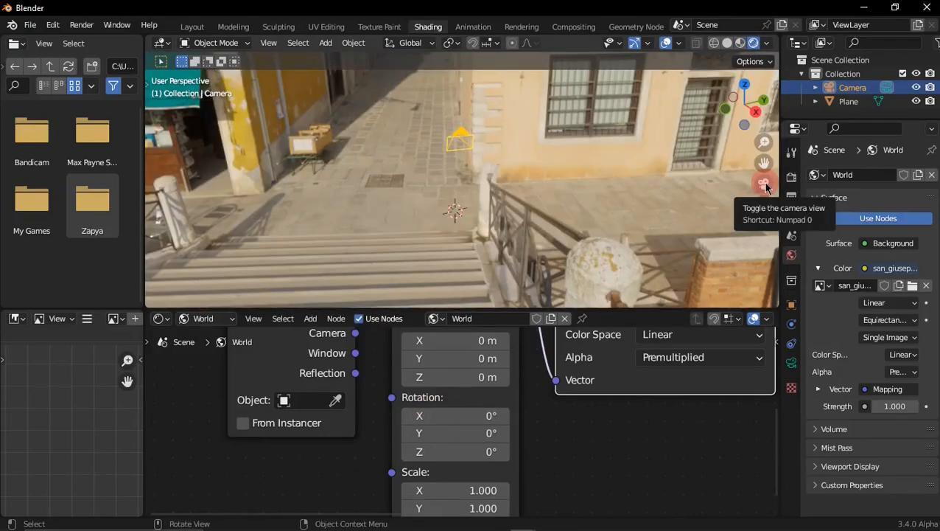
left_click(765, 184)
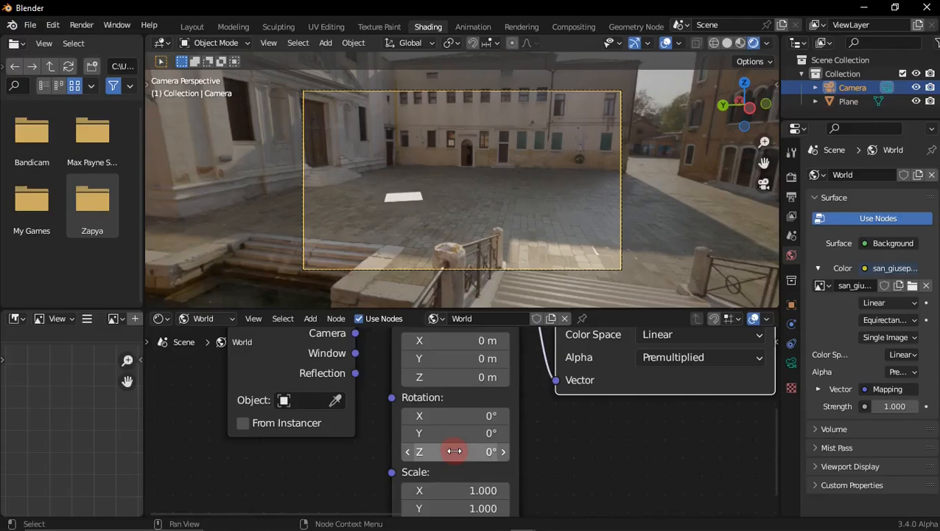
Step: Turn on the X axis line overlay and set the Mapping node's Z rotation to about -22.7° to turn the HDRI
left_click_drag(451, 451, 368, 451)
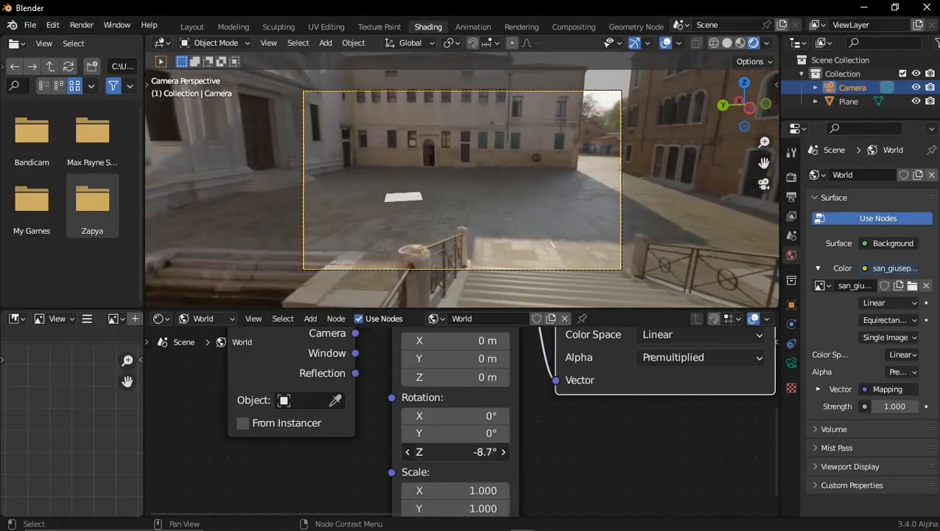
left_click(678, 43)
left_click(725, 109)
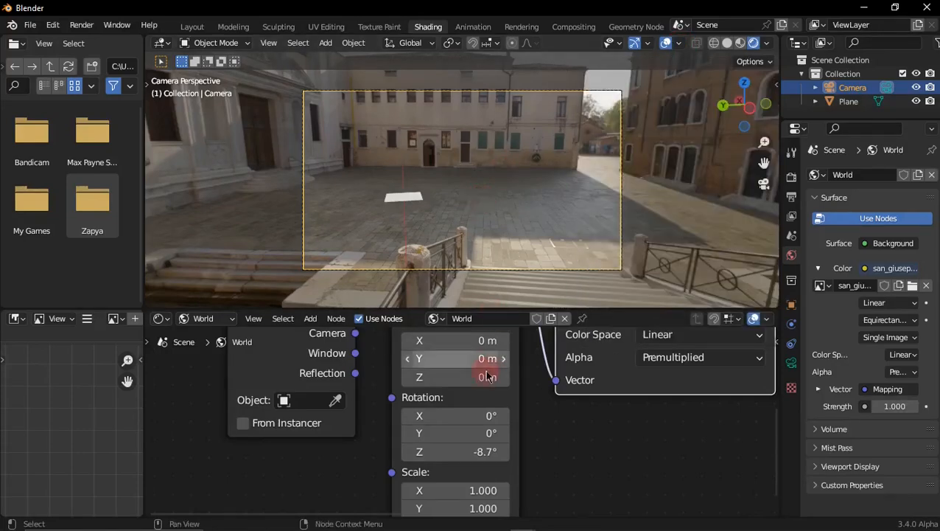
left_click_drag(485, 451, 354, 451)
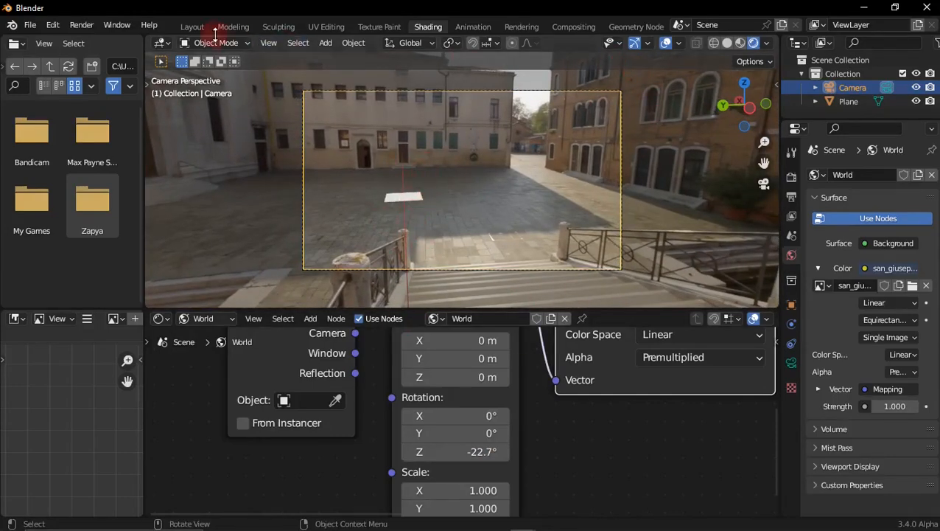
Step: In the Layout workspace, move the plane to about X 15.8 m, Y 3.8 m and scale it to about 9.4
left_click(193, 26)
left_click(378, 278)
middle_click_drag(535, 184, 493, 183)
left_click(439, 291)
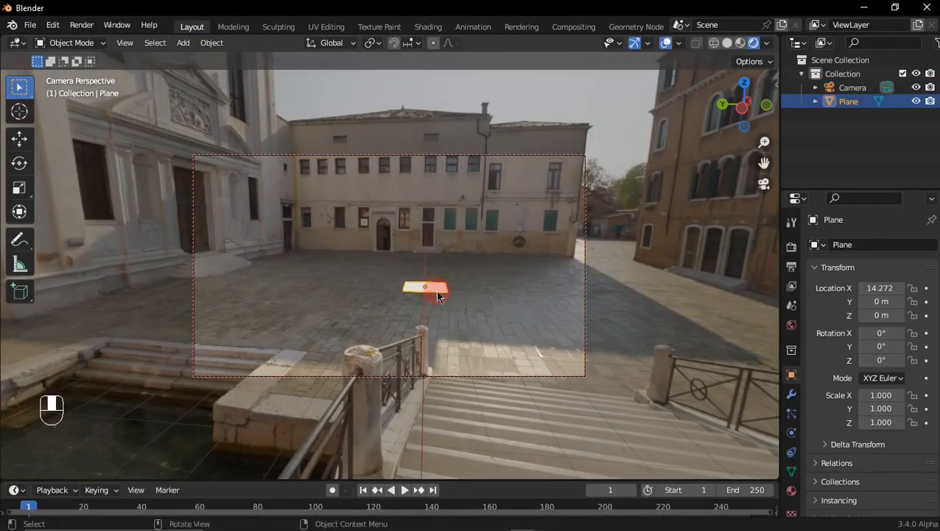
key("g")
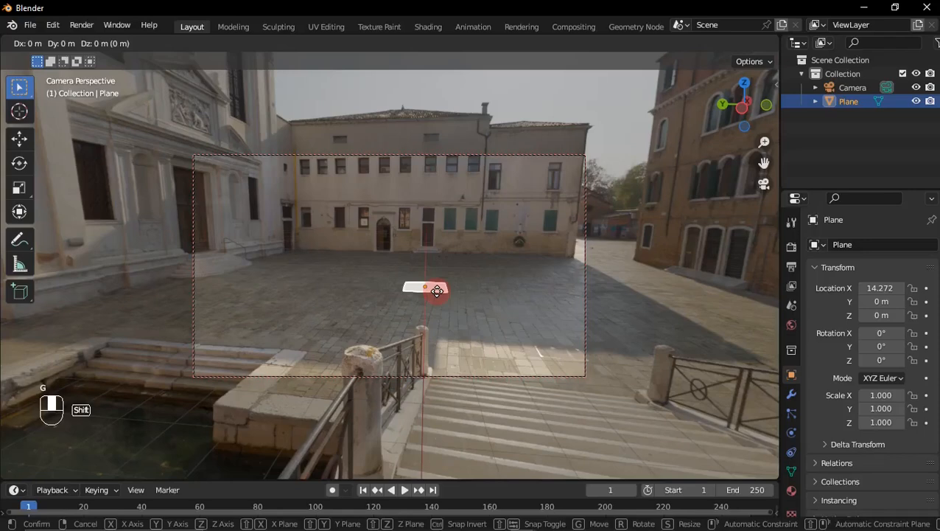
left_click(374, 292)
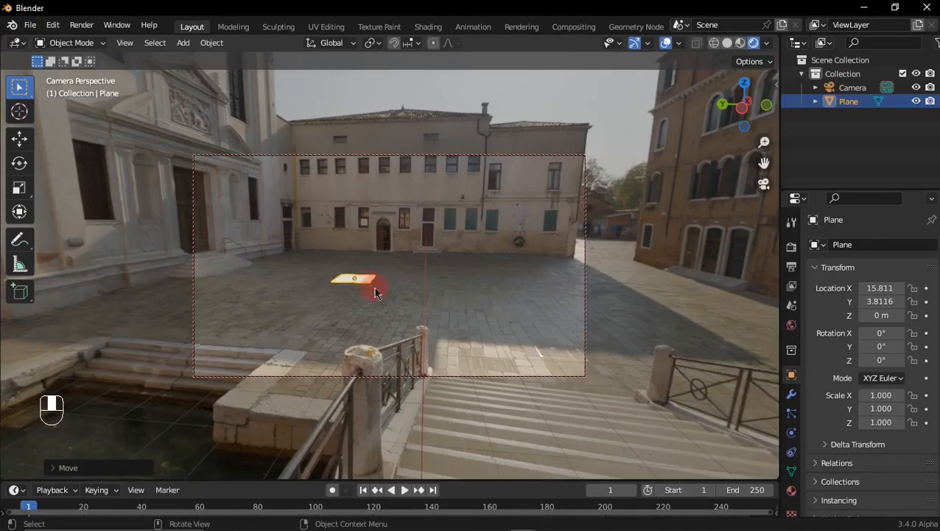
key("s")
left_click(562, 342)
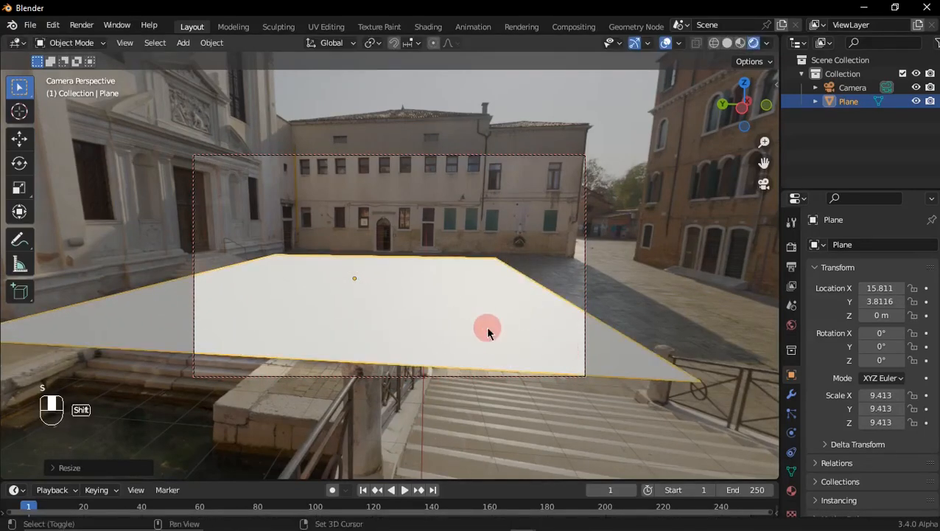
Step: Snap the 3D cursor to the selected plane and add a monkey mesh there
key("shift+s")
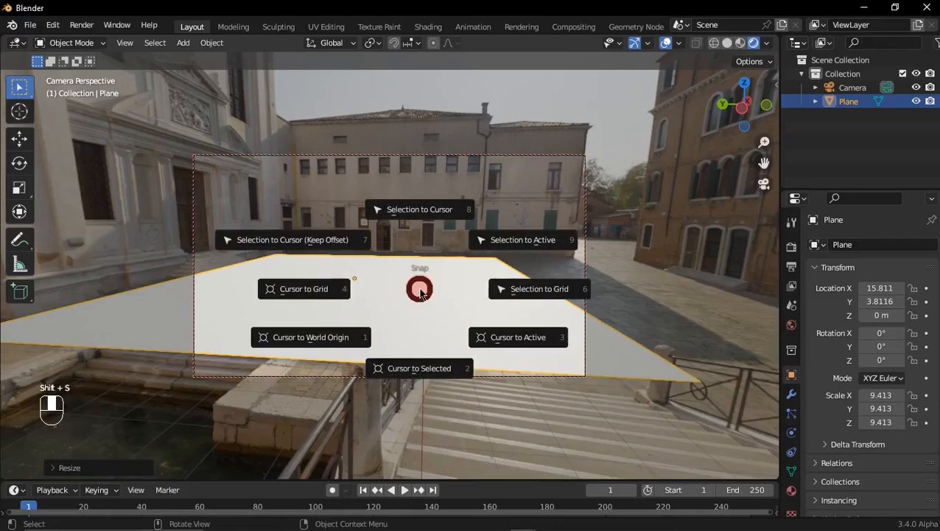
left_click(426, 372)
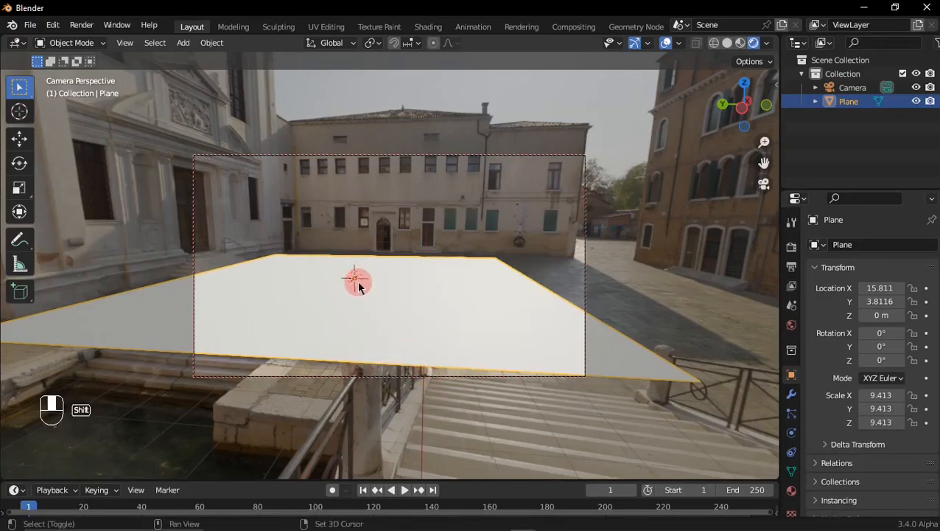
key("shift+a")
mouse_move(309, 248)
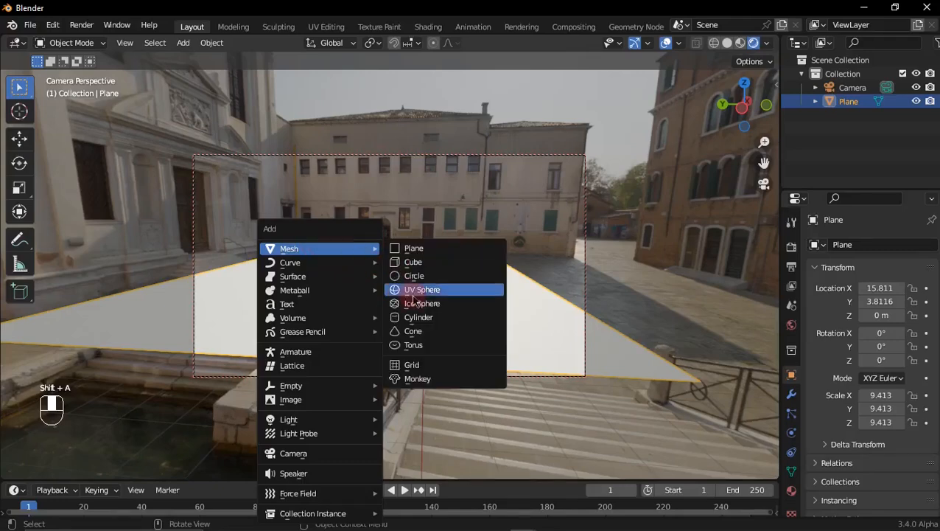
left_click(424, 381)
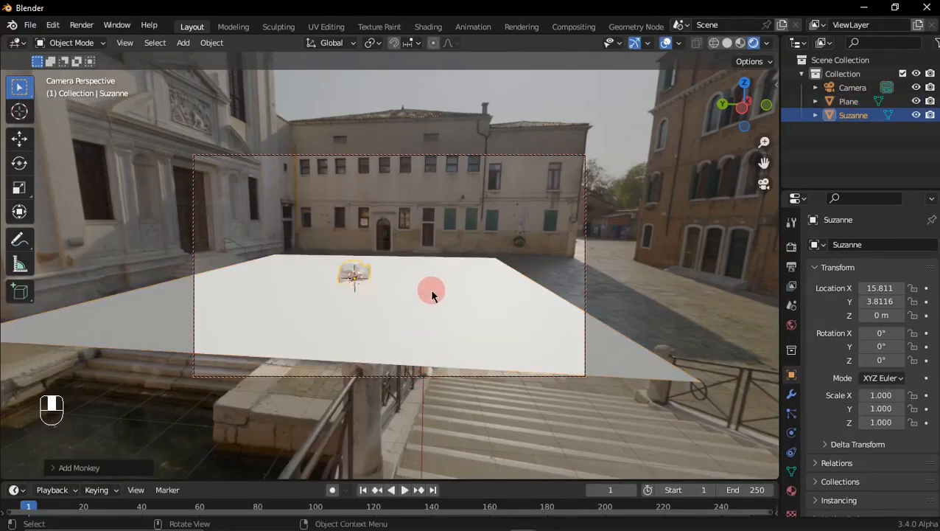
Step: Scale the monkey up to about 2.387 and raise it along Z to about 1.2 m
key("s")
left_click(537, 306)
key("g")
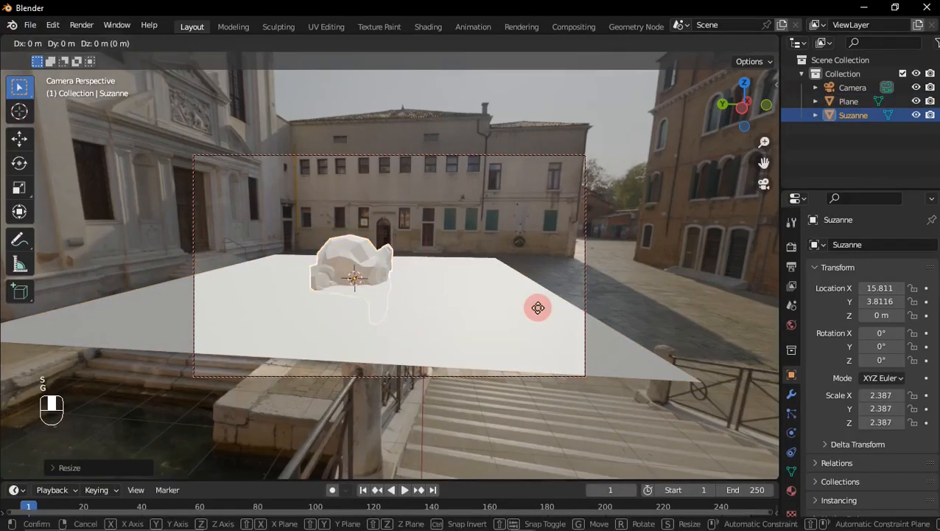
key("z")
left_click(542, 290)
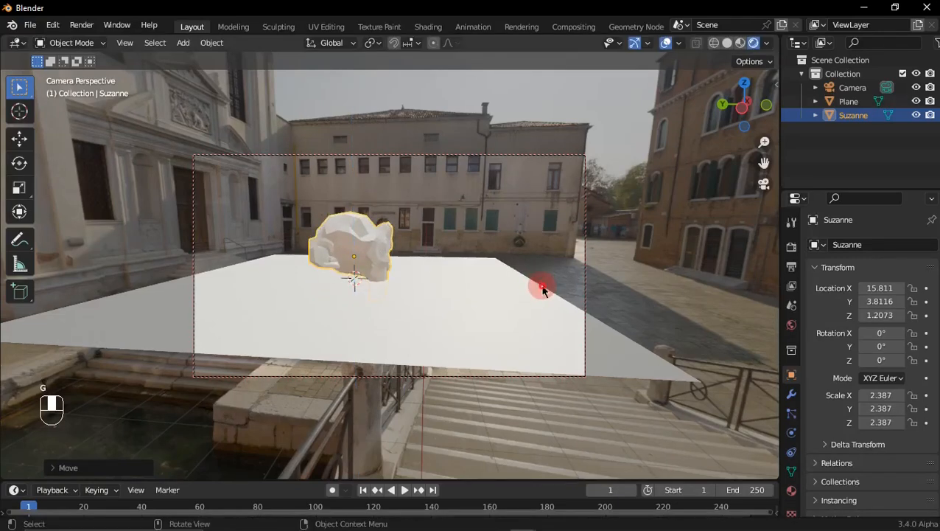
Step: Rotate the monkey about -31.5° around the X axis and lower it to about 1.17 m so it rests on the plane
key("r")
key("x")
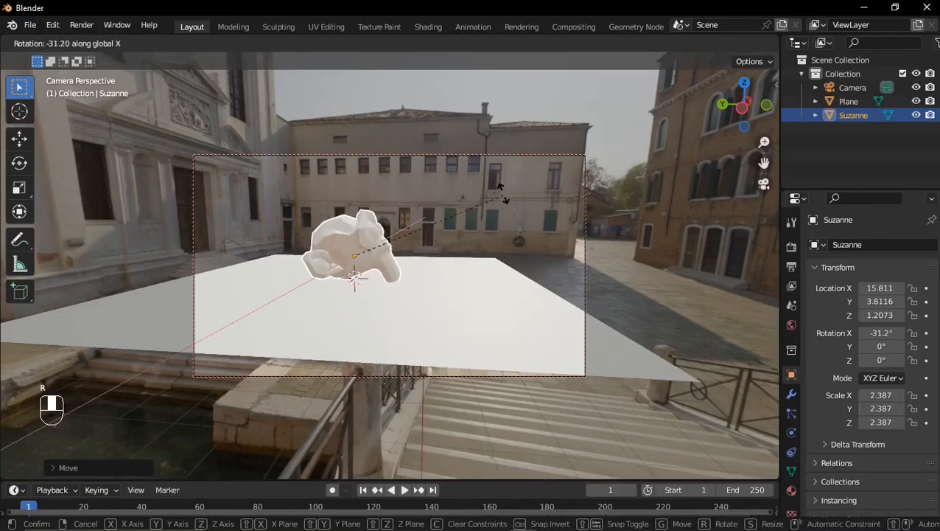
left_click(498, 196)
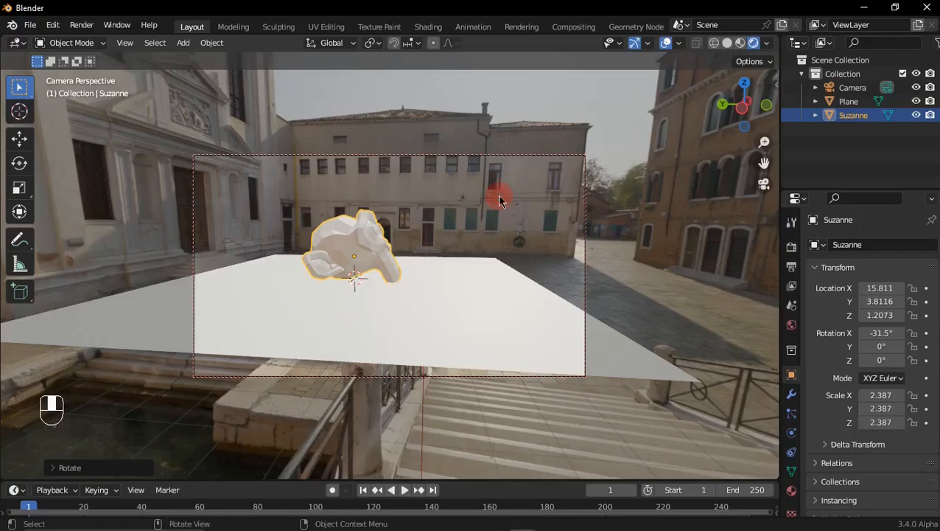
key("g")
key("z")
left_click(501, 199)
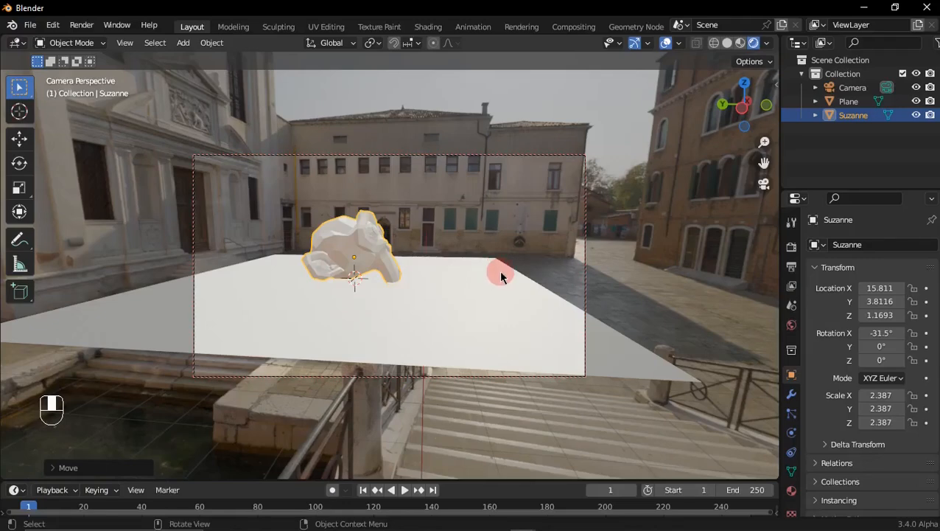
Step: Switch the render engine to Cycles and look through its sampling settings
left_click(792, 249)
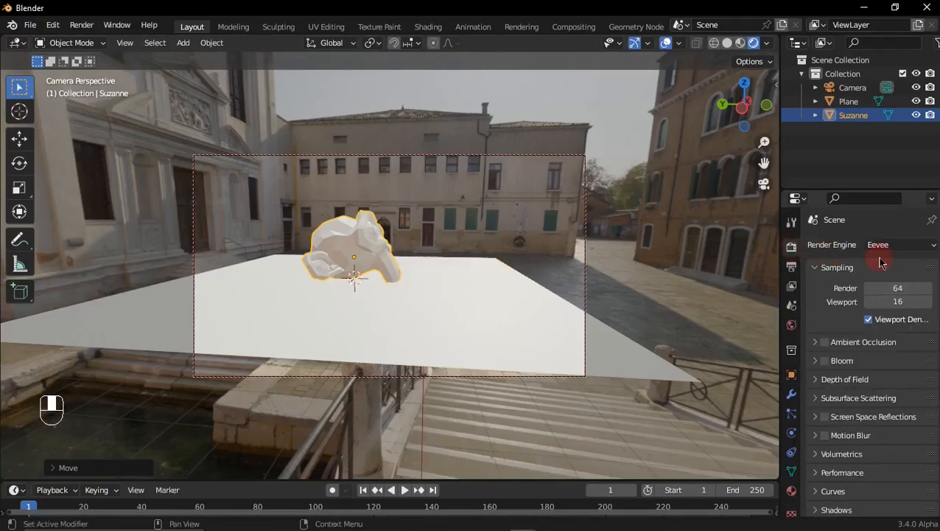
left_click(881, 249)
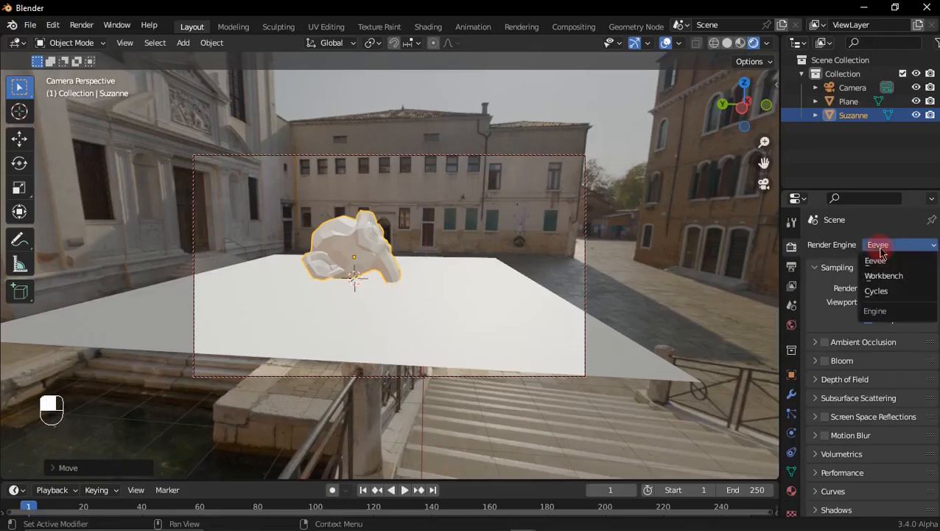
left_click(899, 292)
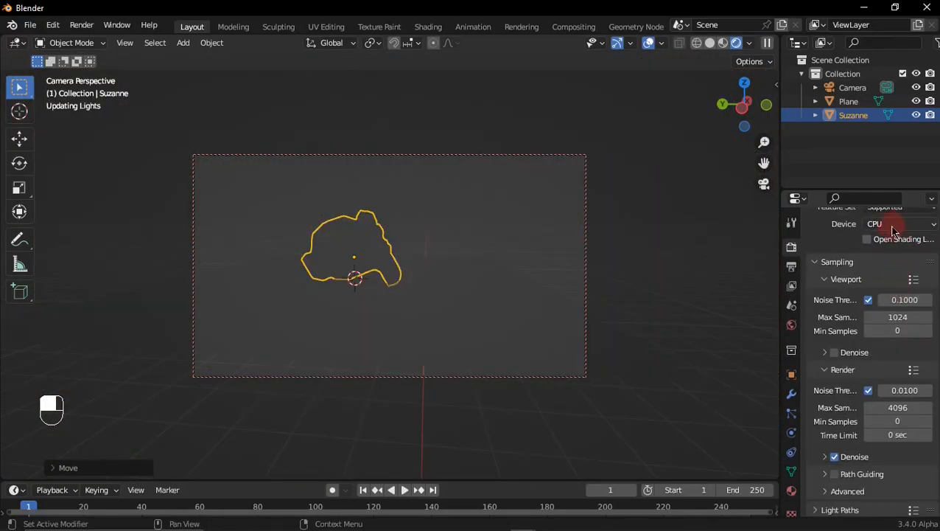
left_click(893, 231)
scroll(868, 380, "down", 3)
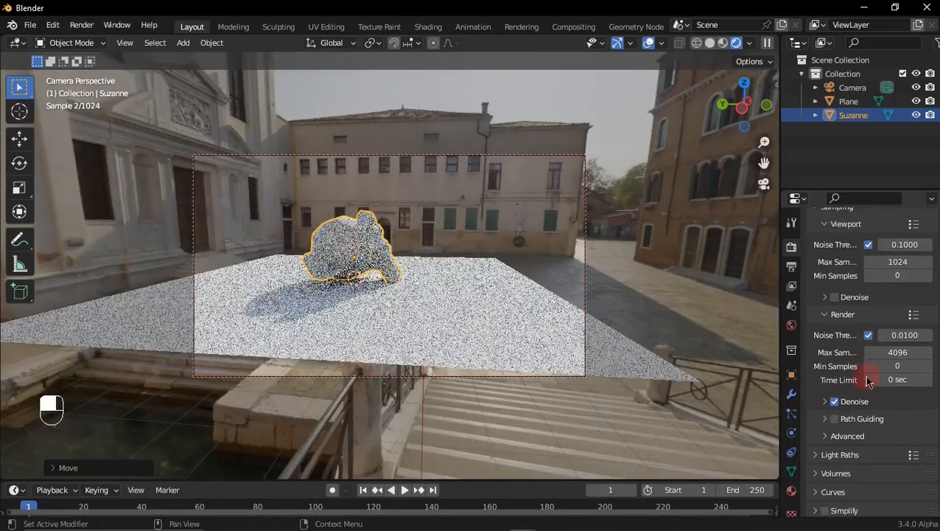
scroll(866, 380, "down", 3)
scroll(855, 378, "up", 3)
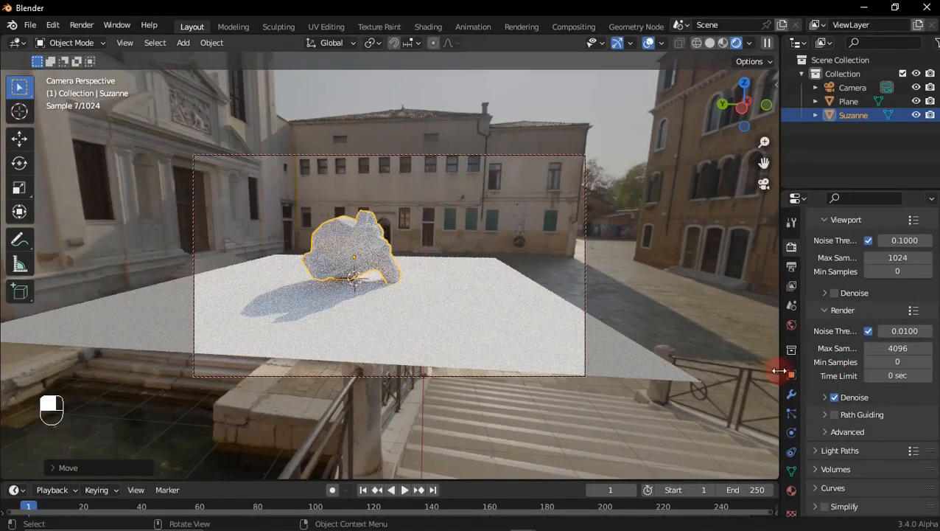
Step: Make the ground plane a shadow catcher and compare the solid and rendered viewport shading
left_click(445, 301)
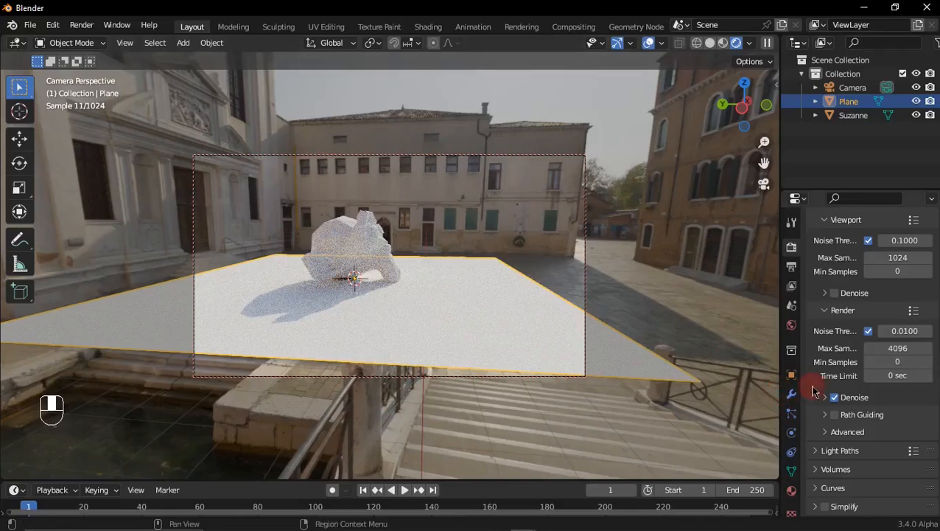
left_click(793, 376)
scroll(868, 409, "down", 1)
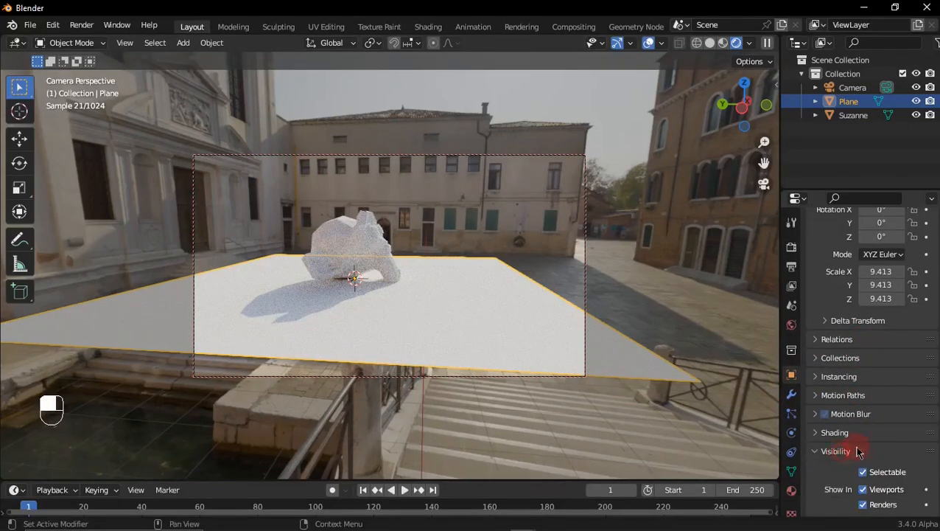
scroll(857, 451, "down", 2)
scroll(877, 357, "down", 5)
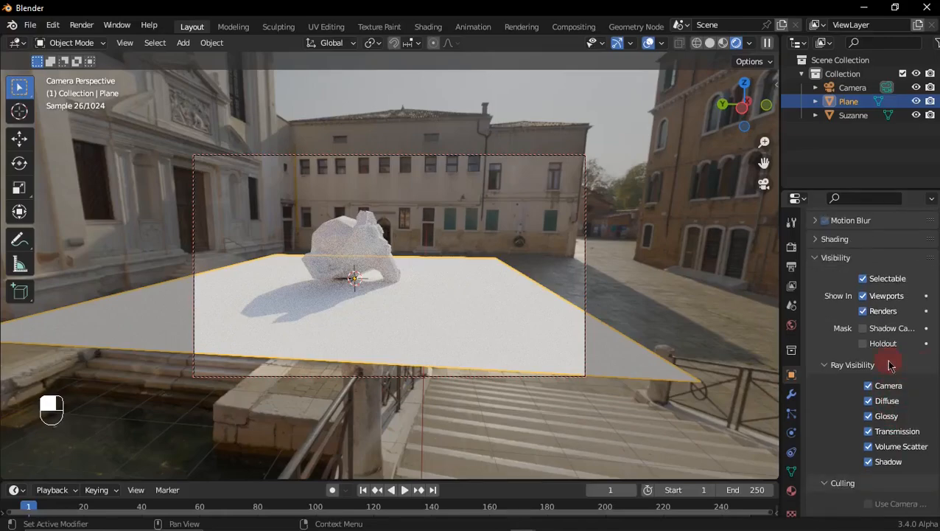
left_click(863, 328)
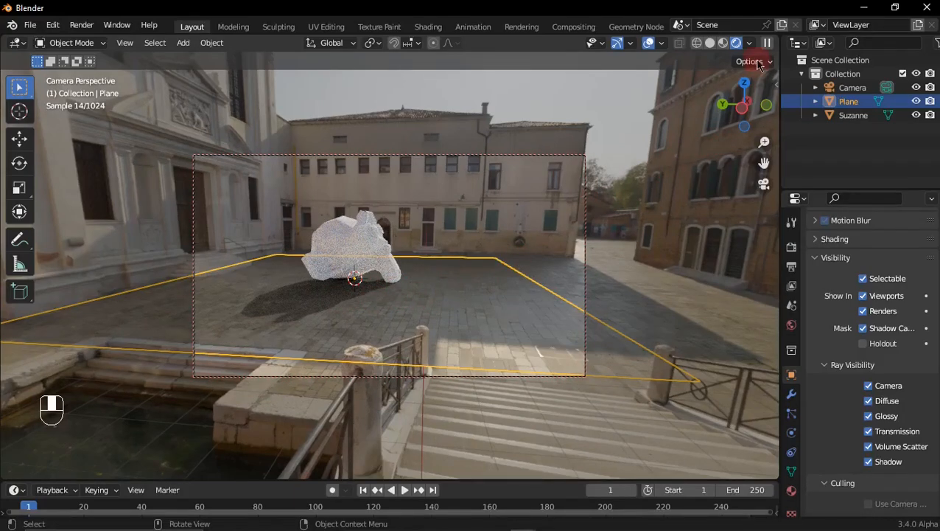
left_click(724, 44)
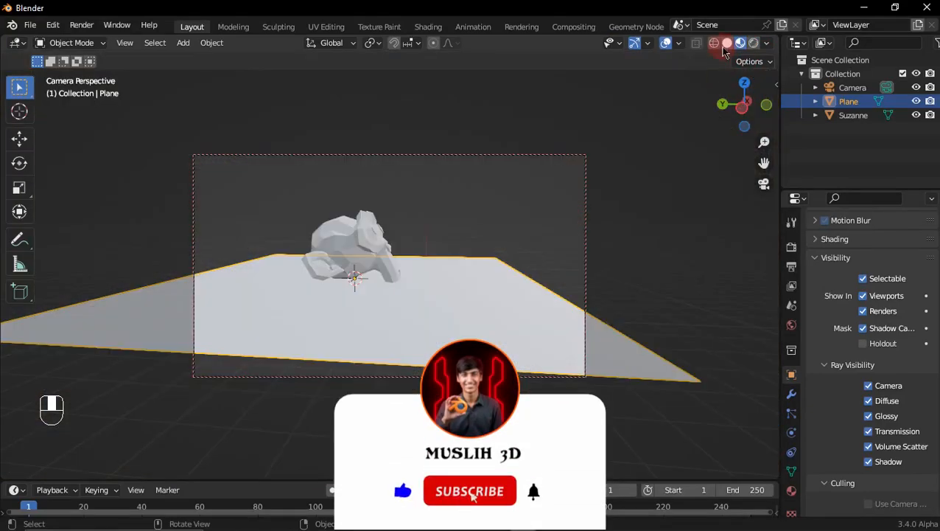
left_click(754, 43)
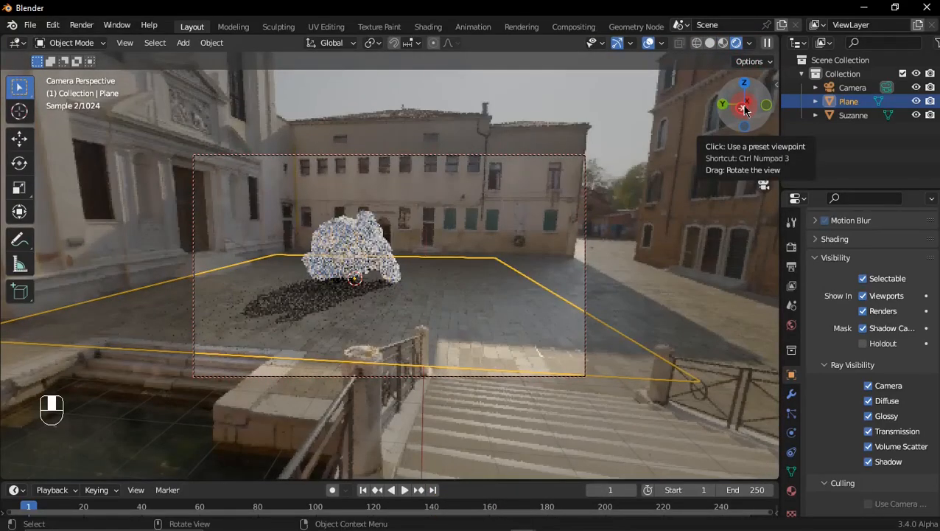
mouse_move(745, 111)
left_mouse_down()
mouse_move(791, 99)
mouse_move(745, 105)
left_mouse_up()
Step: Switch the scene's render engine from Cycles to Eevee
scroll(881, 284, "up", 10)
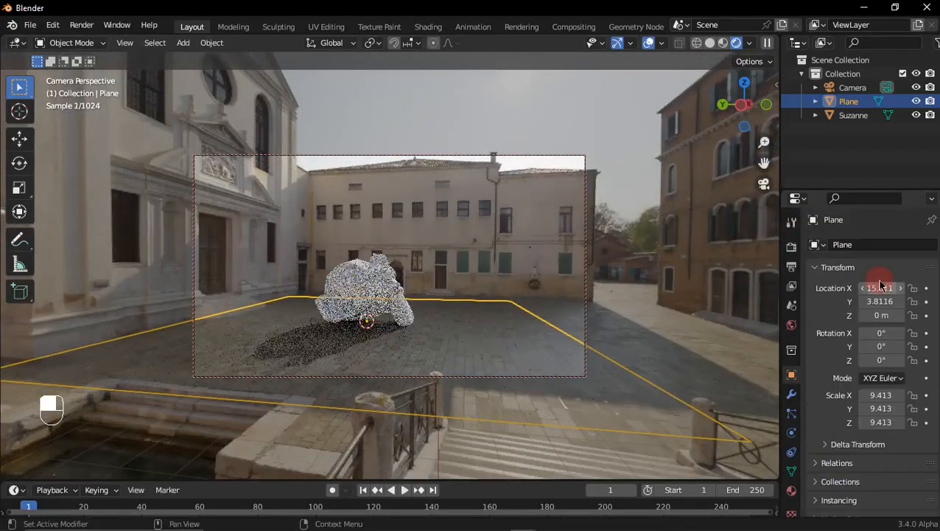
left_click(794, 248)
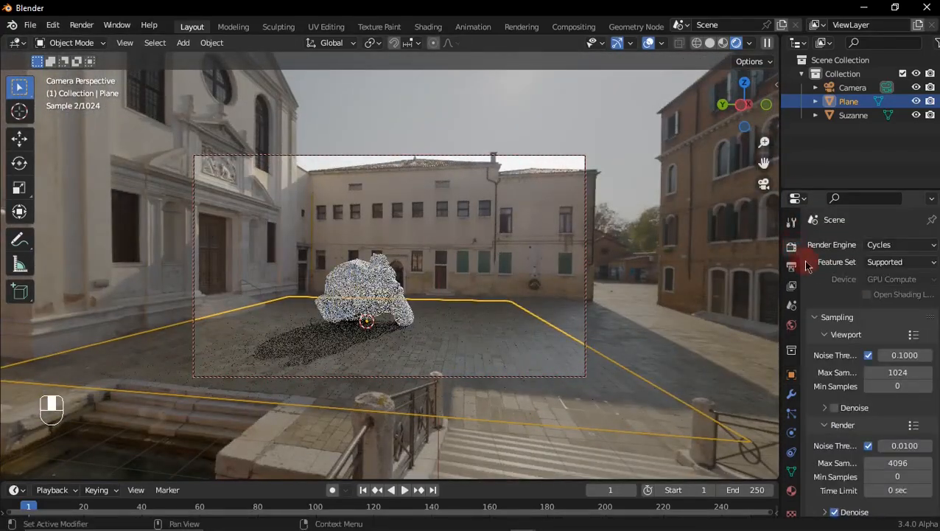
left_click(884, 245)
left_click(889, 262)
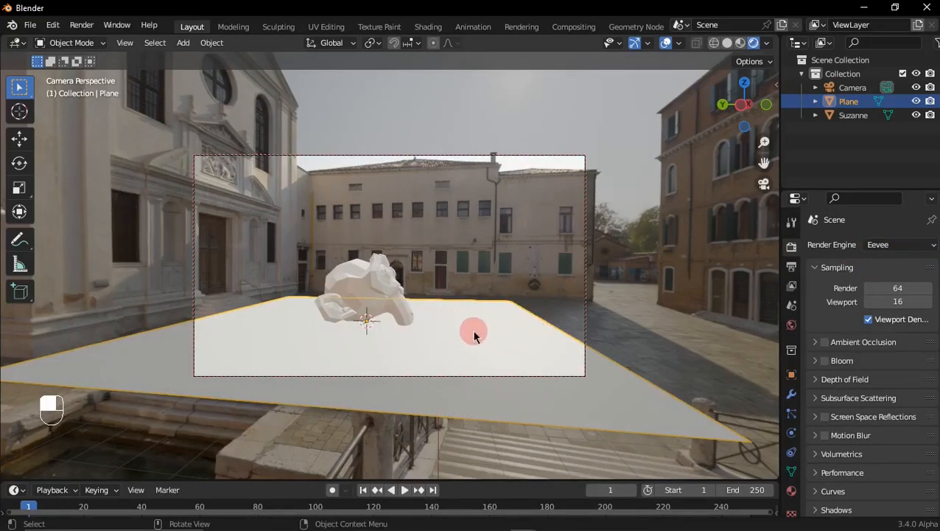
Step: Switch to the other Blender window with the tutorial models and copy the three drink cans and the 3D text
mouse_move(522, 518)
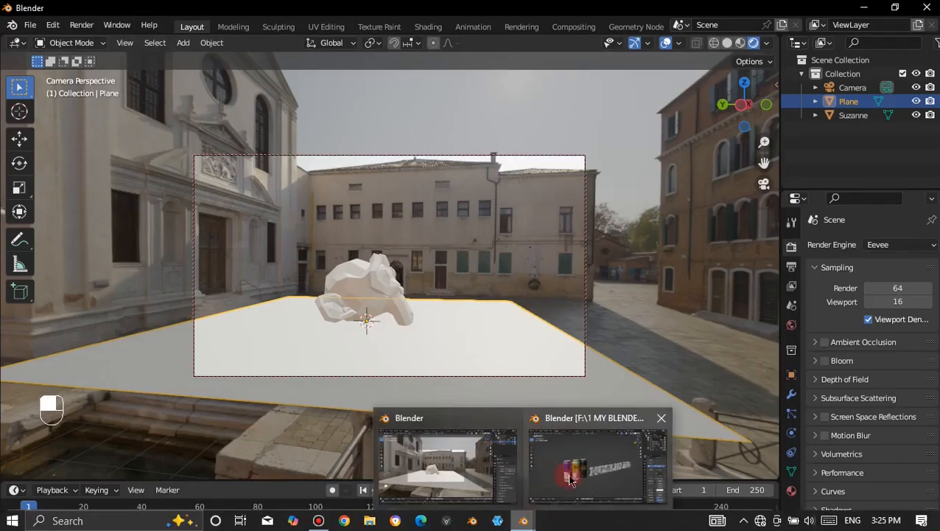
left_click(596, 457)
scroll(509, 291, "down", 3)
mouse_move(508, 292)
middle_mouse_down()
mouse_move(516, 288)
mouse_move(488, 274)
mouse_move(503, 289)
mouse_move(506, 275)
middle_mouse_up()
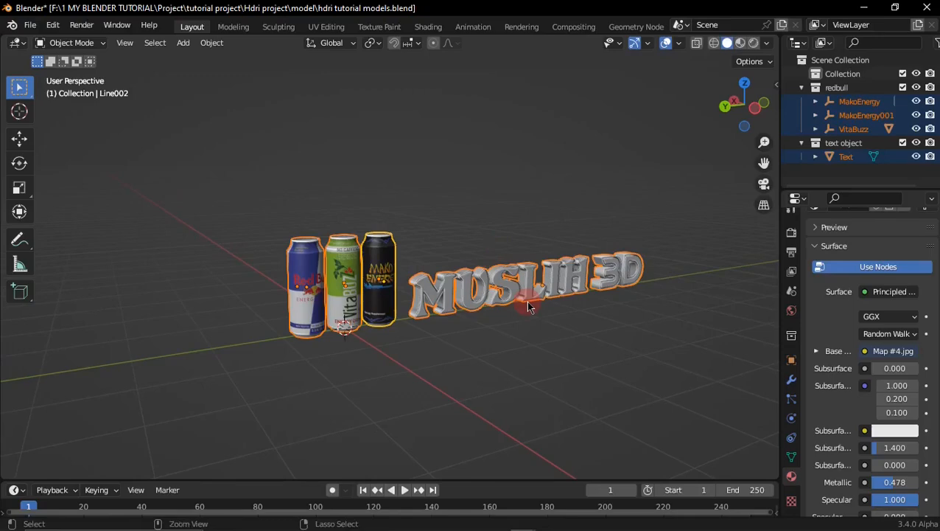
key("ctrl+c")
left_click(506, 273)
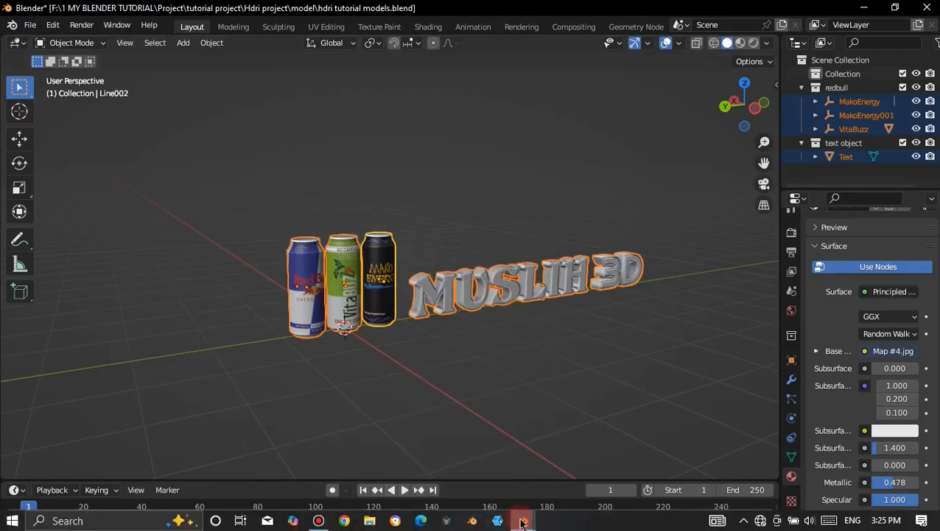
Step: Return to the Venetian square scene, delete the monkey, and paste the copied cans and text
mouse_move(521, 522)
left_click(482, 459)
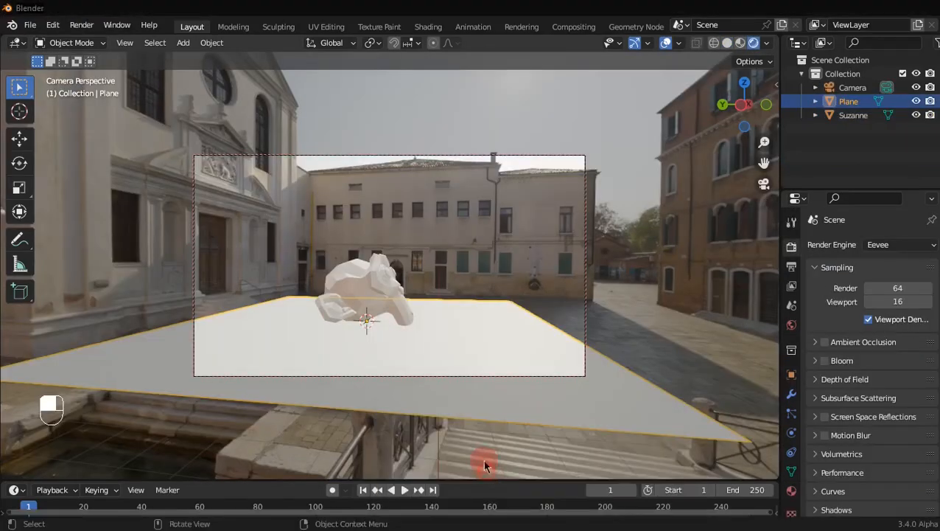
left_click(389, 294)
key("x")
left_click(390, 292)
key("ctrl+v")
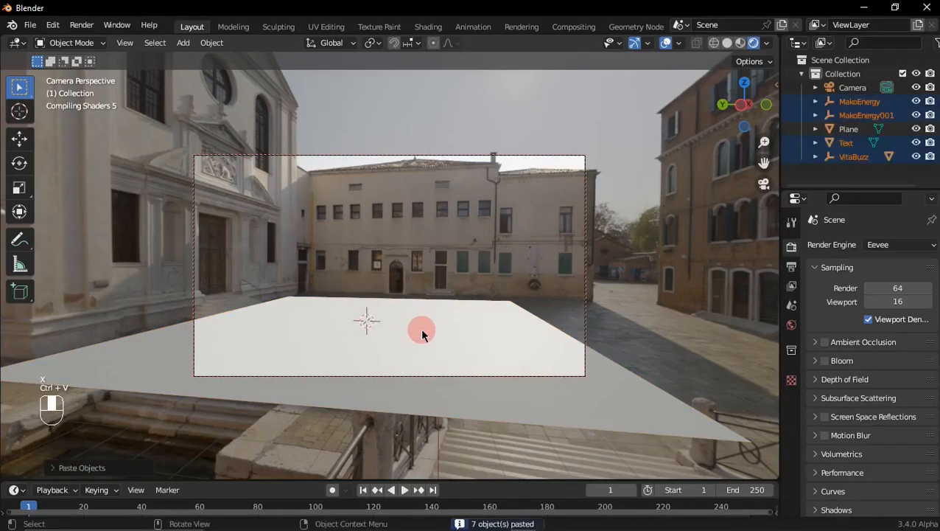
Step: Hide the ground plane and snap MakoEnergy, MakoEnergy001 and VitaBuzz to the 3D cursor
left_click(422, 332)
left_click(916, 129)
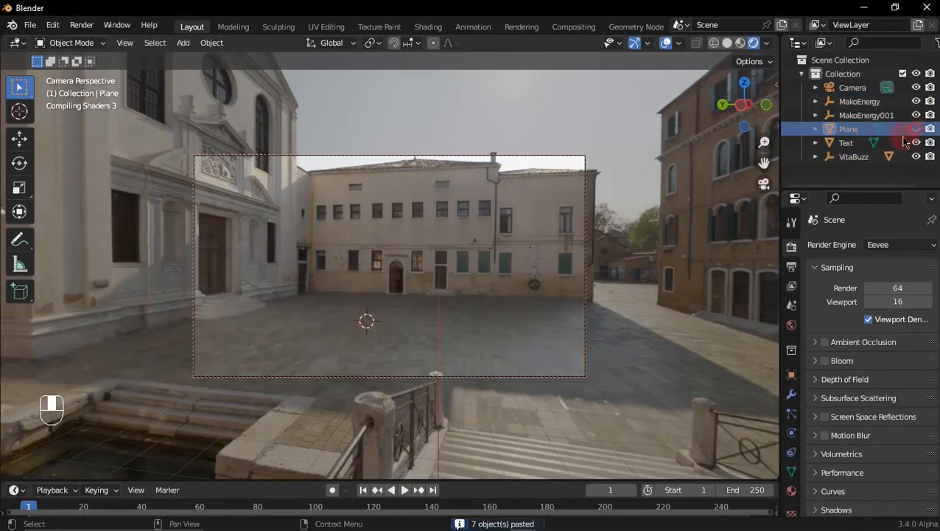
left_click(865, 115)
left_click(859, 101, "ctrl")
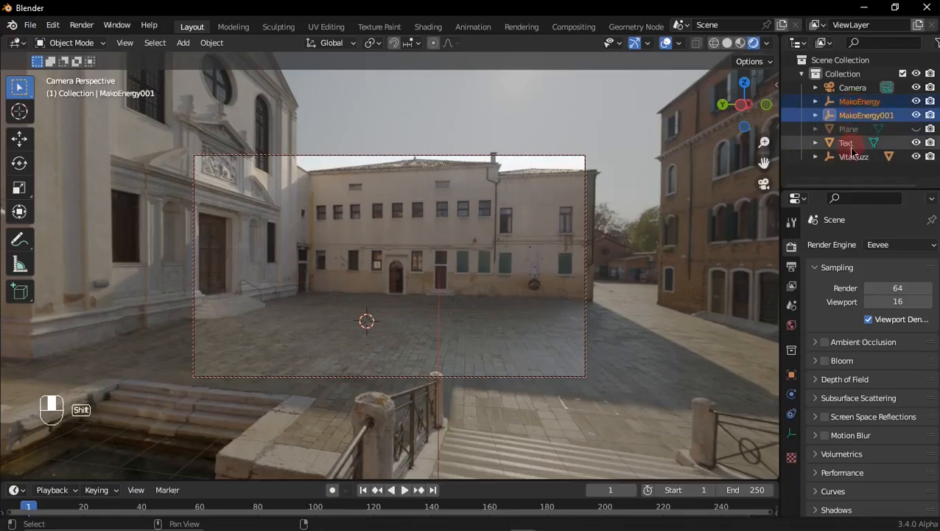
left_click(853, 157, "ctrl")
key("shift+s")
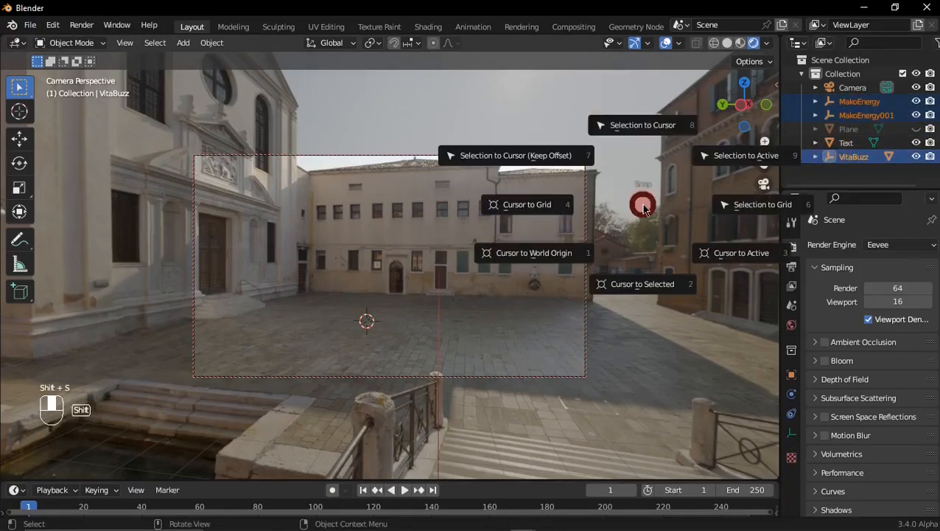
left_click(644, 155)
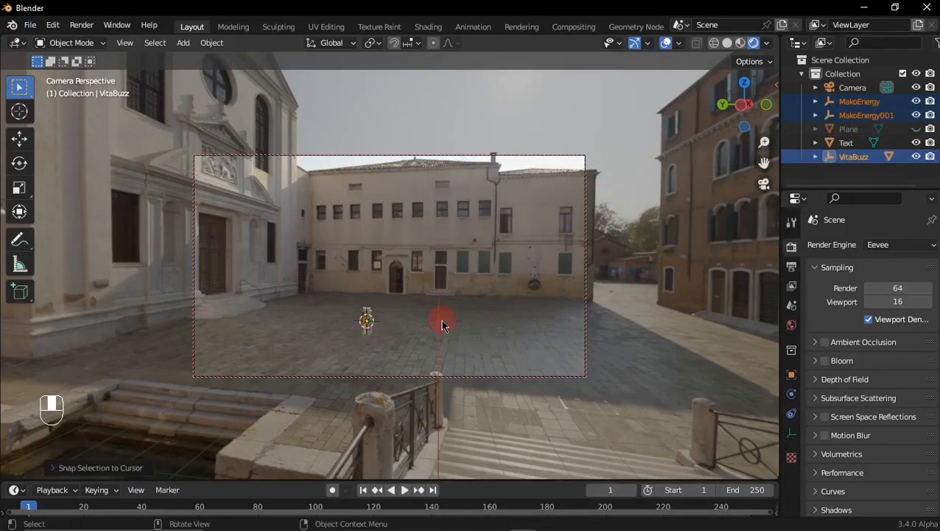
Step: Leave the camera view, frame the overlapping cans, and move the Mako Energy can clear of the other two
left_click(764, 185)
scroll(408, 226, "down", 3)
middle_click_drag(408, 226, 674, 269, "shift")
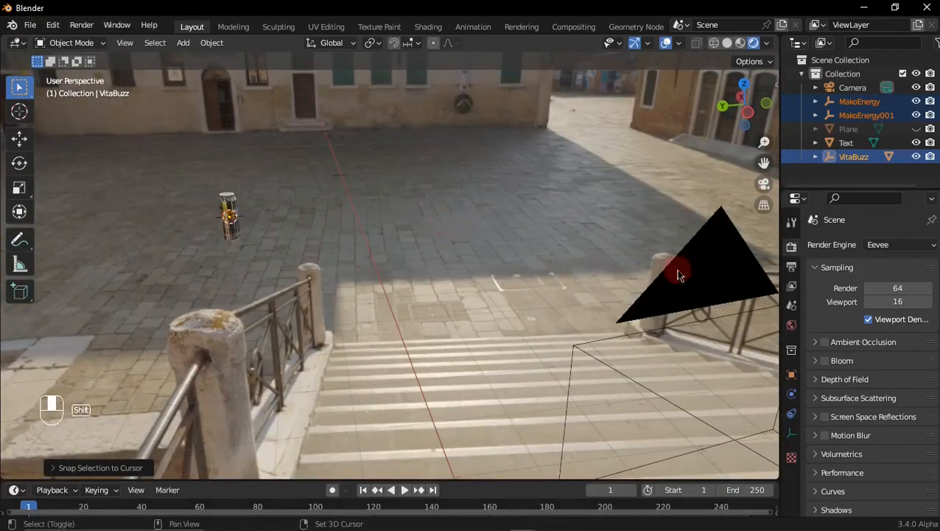
middle_click_drag(203, 173, 291, 206, "shift")
left_click(257, 214)
key("KP_Decimal")
scroll(291, 206, "down", 3)
middle_click_drag(582, 262, 423, 240)
key("g")
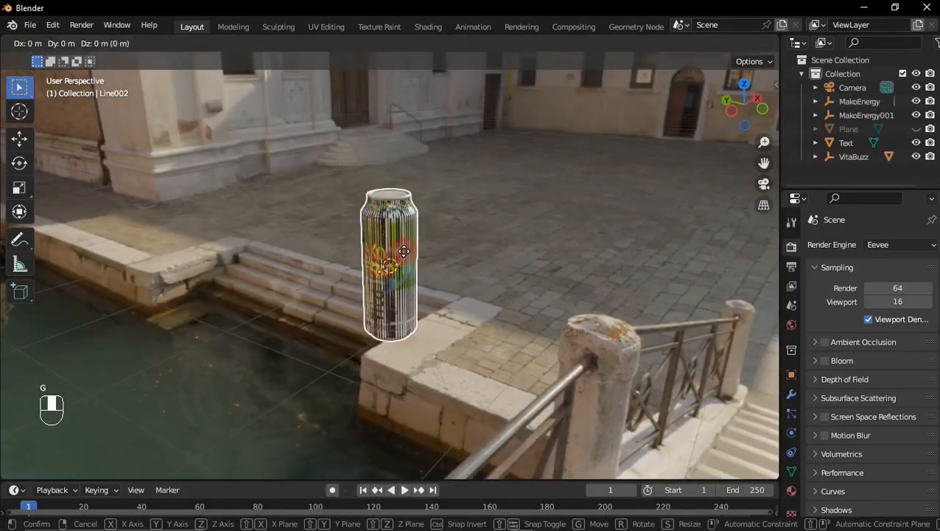
key("y")
left_click(444, 256)
Step: Move the VitaBuzz can along X to the opposite side of the Red Bull can
left_click(392, 237)
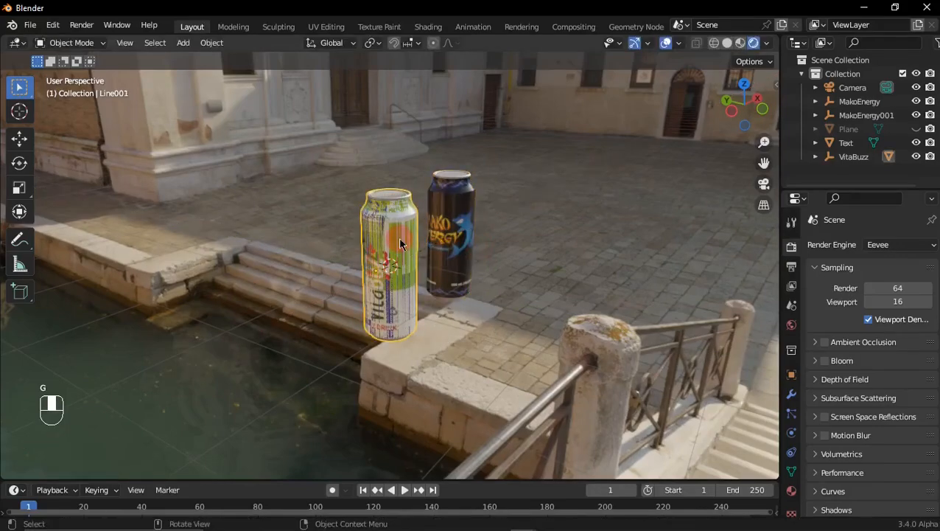
key("g")
key("x")
left_click(333, 266)
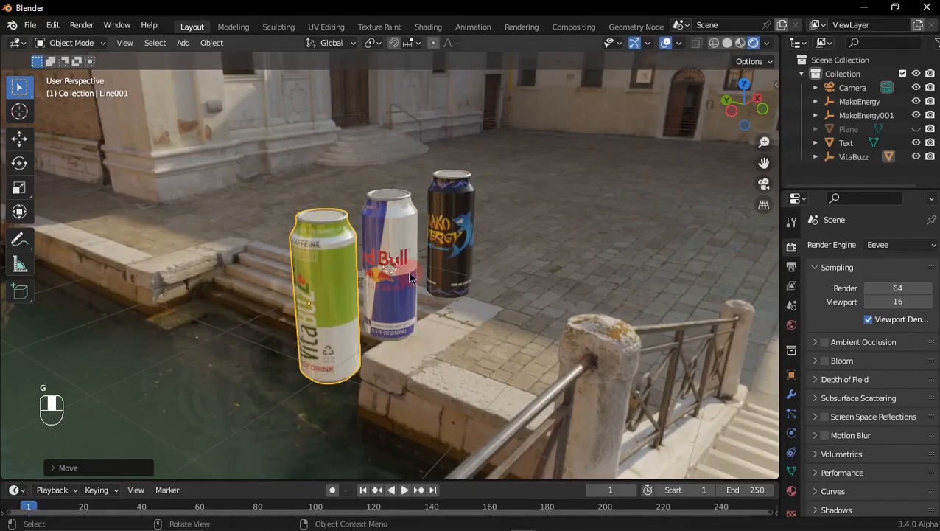
Step: Set the transform pivot point to the 3D Cursor in camera view and try scaling the VitaBuzz can
left_click(764, 185)
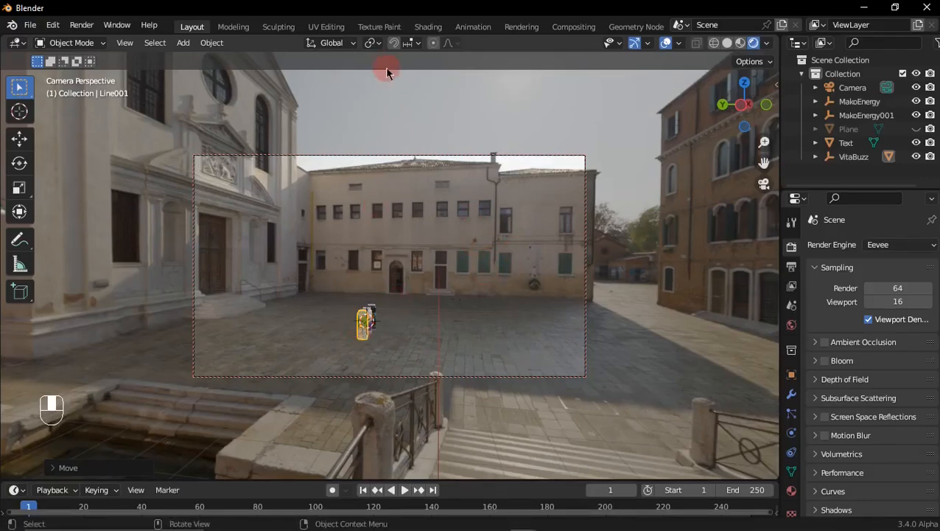
left_click(373, 44)
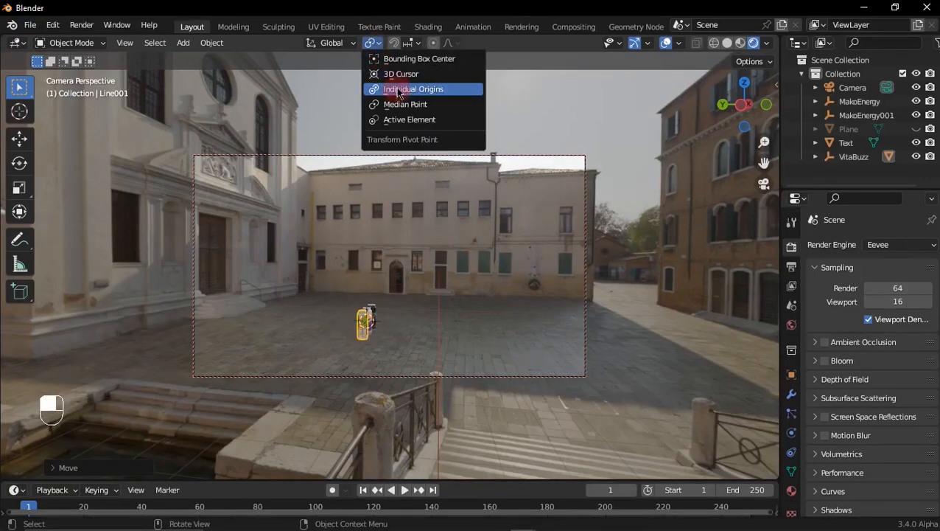
left_click(394, 74)
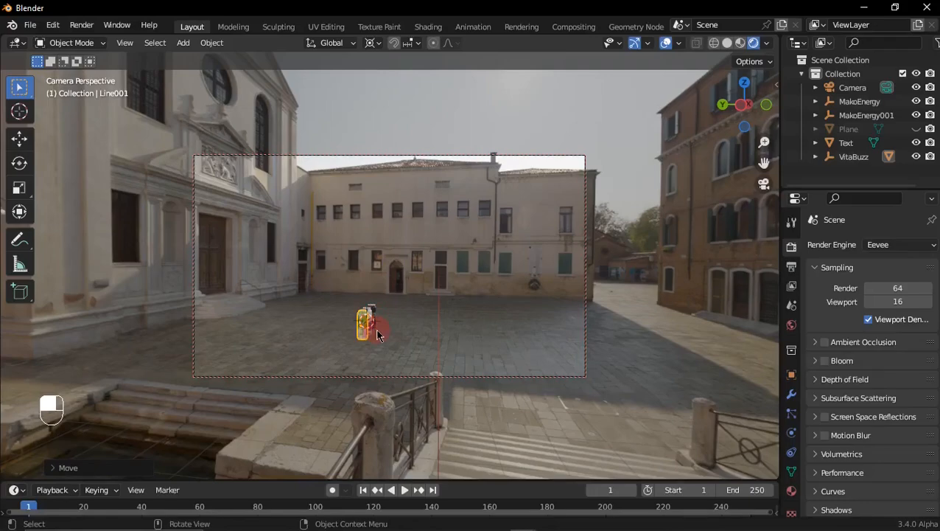
key("s")
left_click(395, 332)
Step: Select the three cans in right view and raise them about 0.72 m along Z so their bases meet the ground line
middle_click_drag(718, 207, 519, 140)
middle_click_drag(441, 287, 508, 218)
middle_click_drag(412, 288, 465, 270, "shift")
key("KP_3")
key("g")
right_click(499, 313)
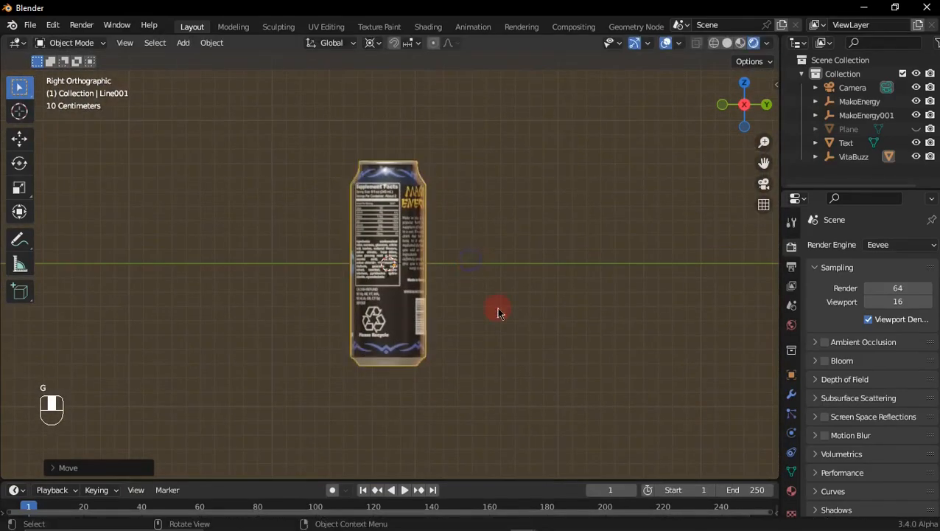
left_click_drag(498, 314, 421, 252)
key("g")
key("z")
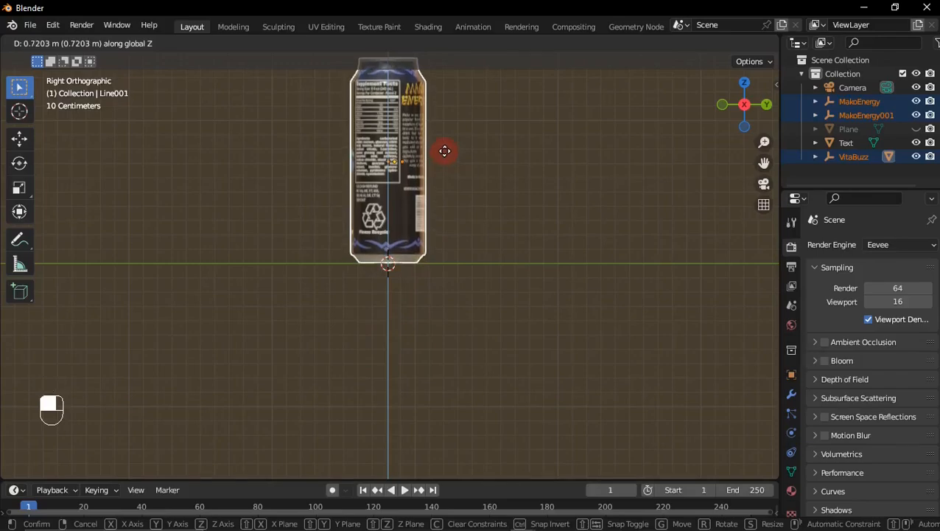
left_click(445, 151)
Step: Scale the three cans up about 3.7 times in camera view and move the VitaBuzz can sideways, keeping its height locked
middle_click_drag(444, 151, 496, 199)
scroll(431, 189, "down", 3)
key("KP_0")
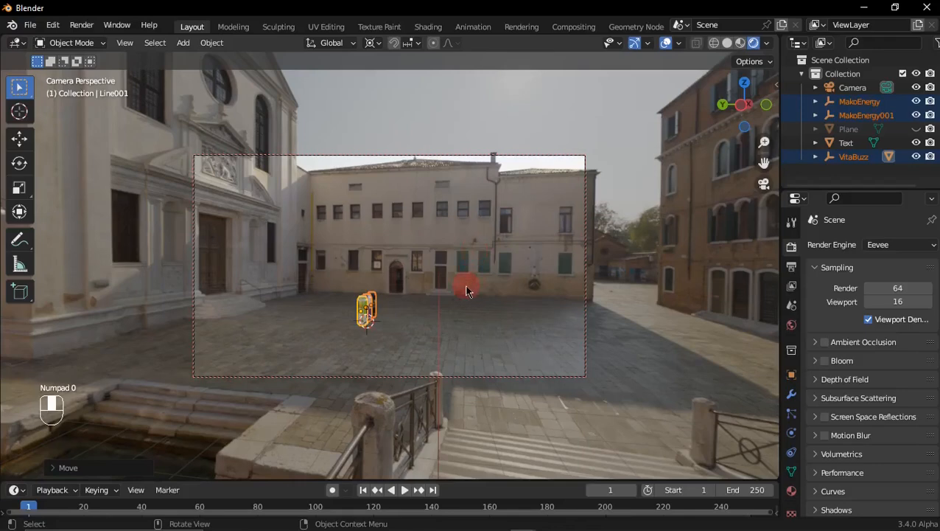
key("s")
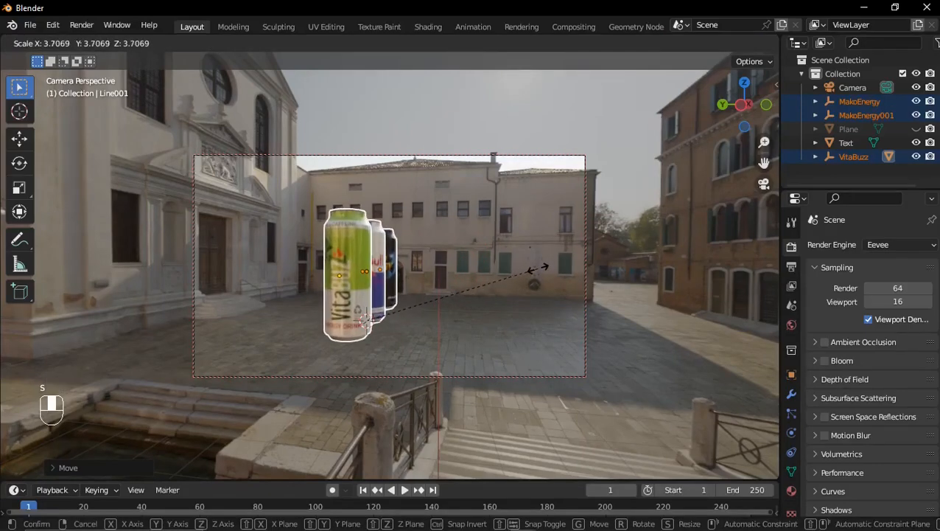
left_click(544, 264)
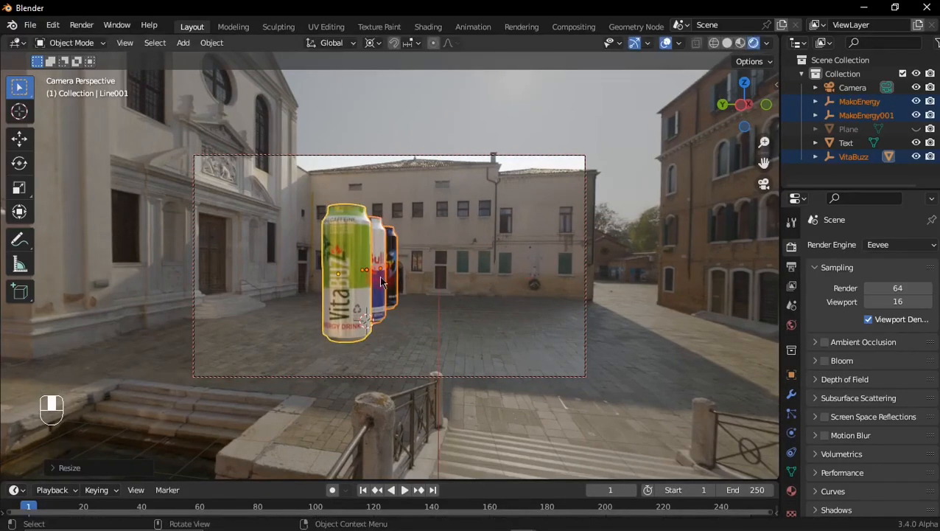
key("g")
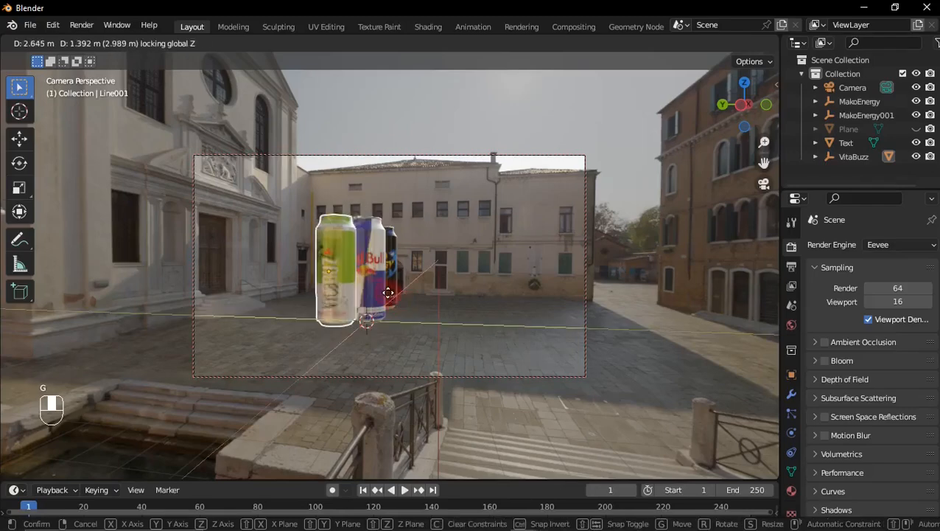
left_click(378, 285)
Step: Try moving the Red Bull can's mesh horizontally away from the other cans, and undo that move
left_click(377, 285)
key("g")
key("shift+z")
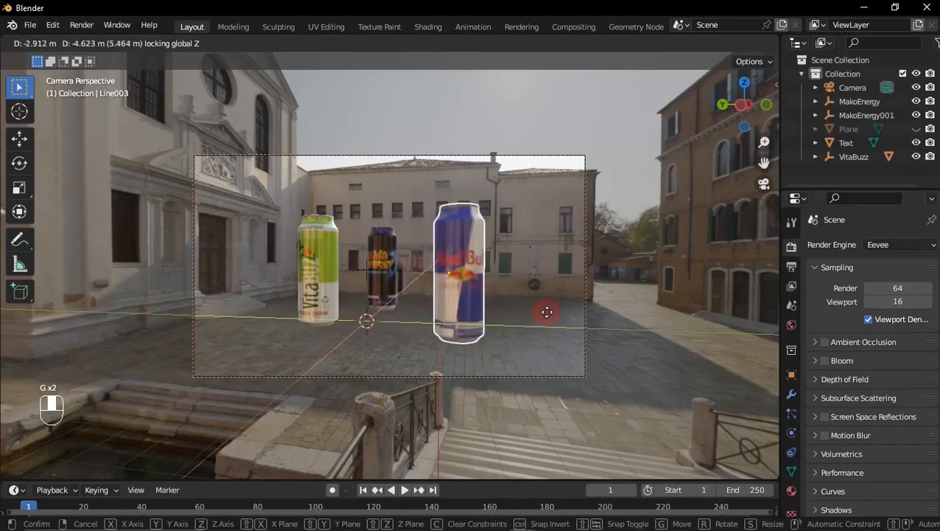
left_click(689, 302)
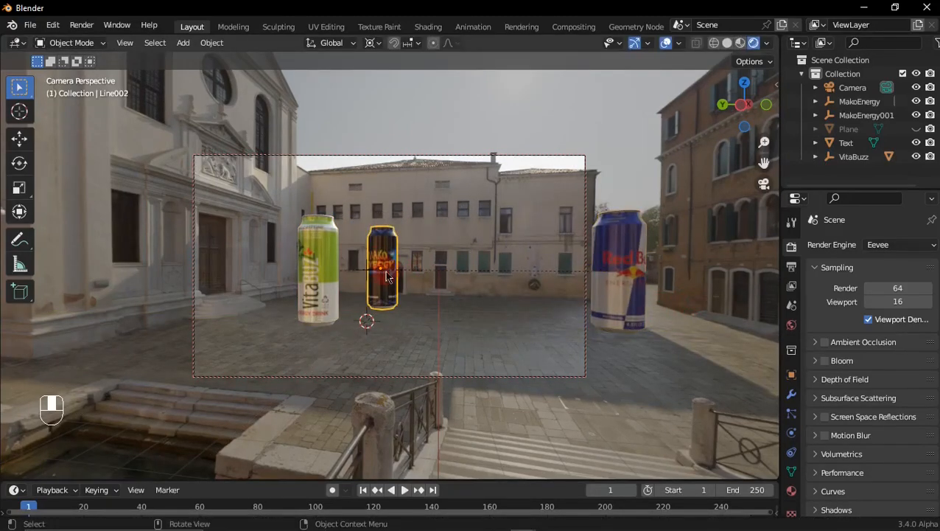
key("ctrl+z")
key("ctrl+z")
Step: Move the Red Bull can horizontally away from the other cans toward the brick building, keeping its height locked
left_click(370, 274)
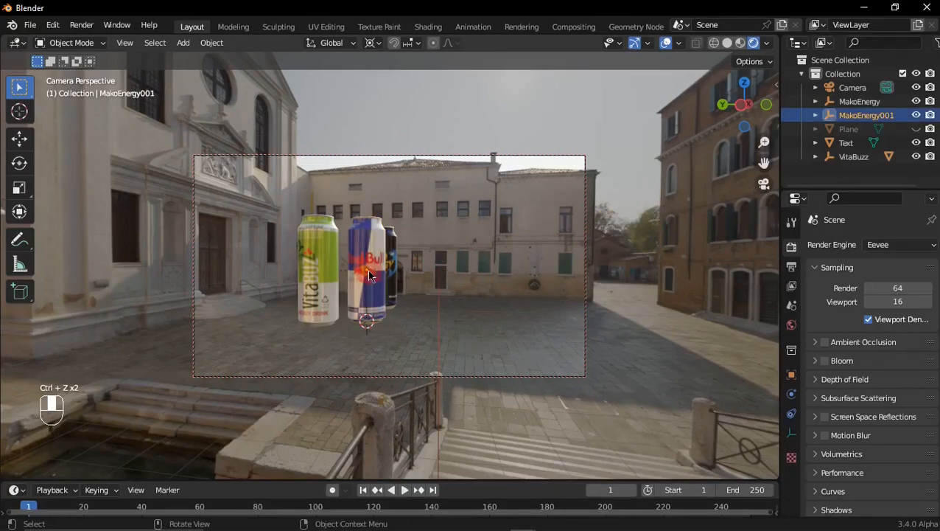
key("g")
key("shift+z")
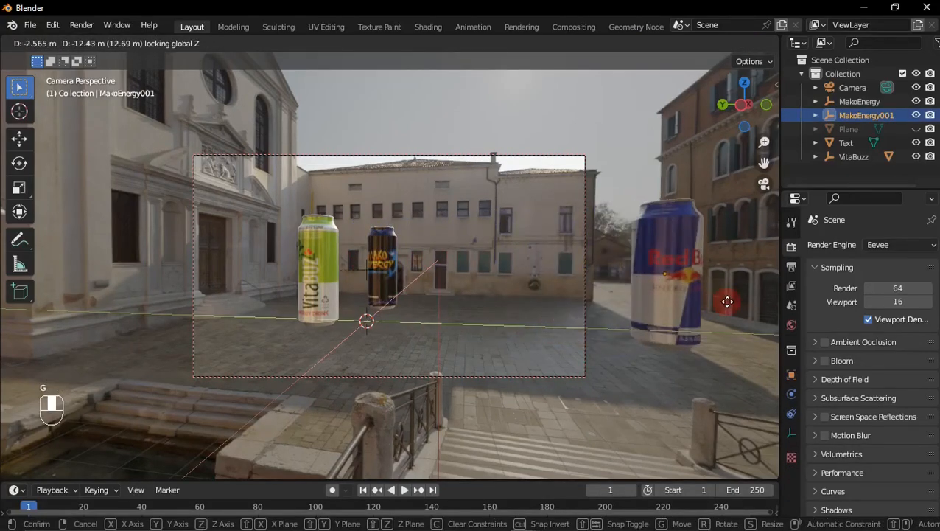
left_click(735, 298)
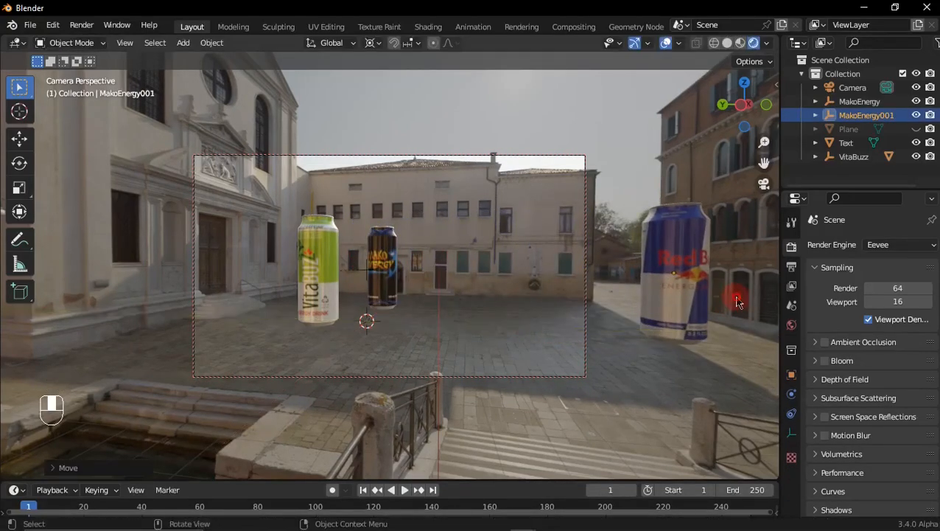
Step: Move the Mako Energy can horizontally into the middle of the square between the VitaBuzz and Red Bull cans, with its height locked
left_click(384, 278)
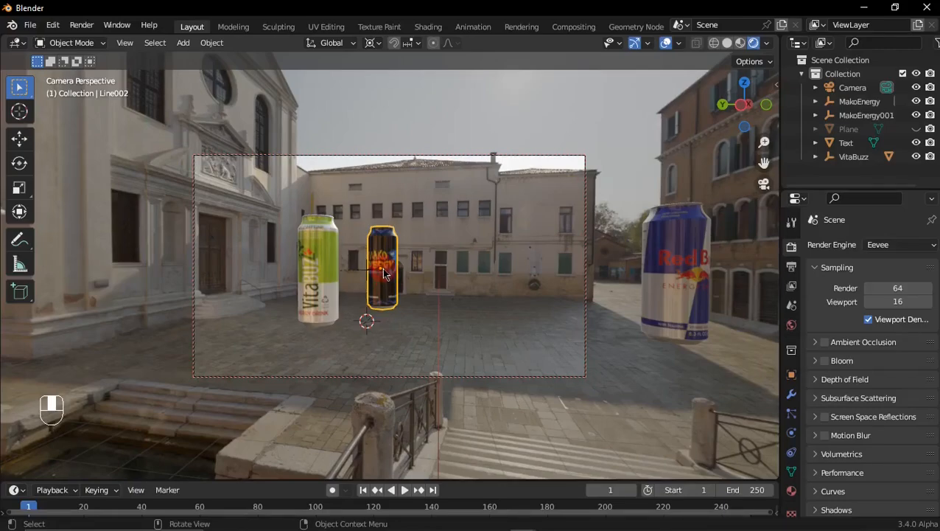
key("g")
key("shift+z")
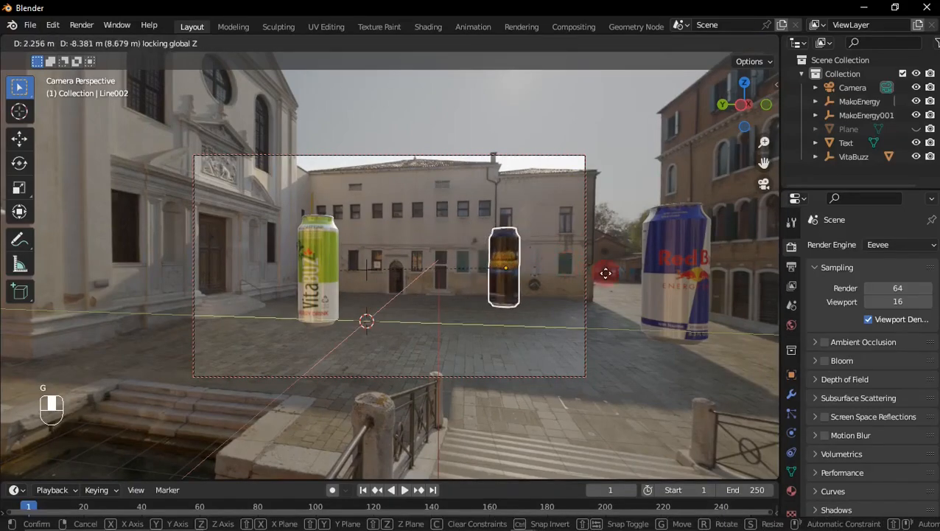
left_click(513, 268)
mouse_move(736, 118)
left_mouse_down()
mouse_move(686, 119)
mouse_move(745, 117)
left_mouse_up()
left_click_drag(508, 147, 582, 150)
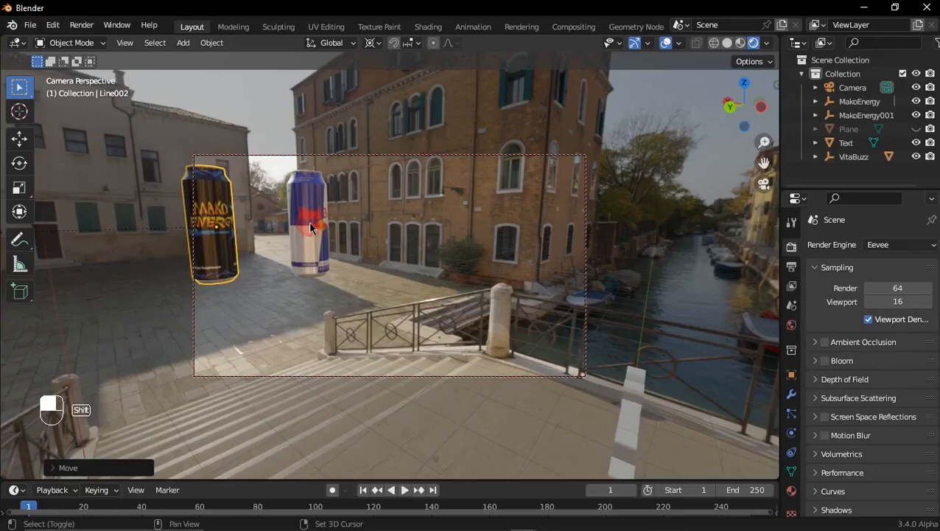
key("g")
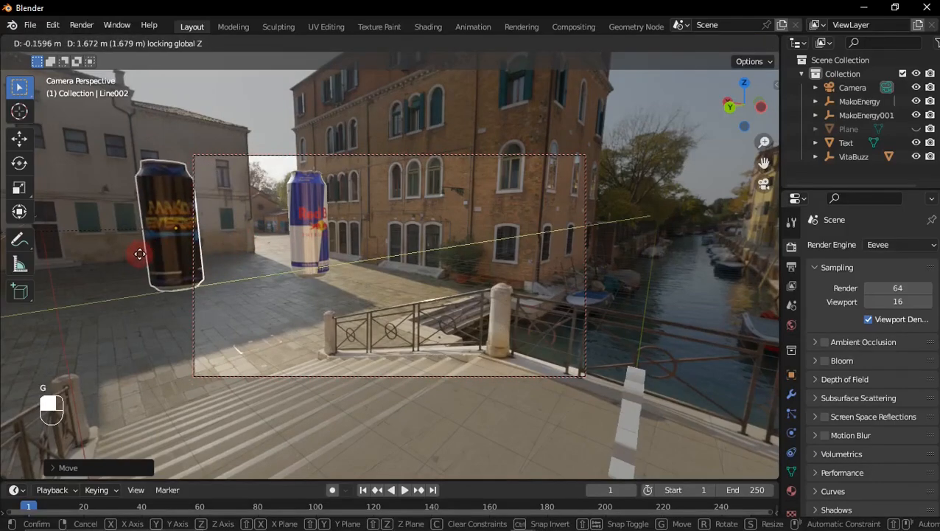
left_click(518, 230)
Step: Reposition the Red Bull can's mesh horizontally closer to the camera in front of the brick building, keeping its height locked
left_click_drag(743, 116, 711, 112)
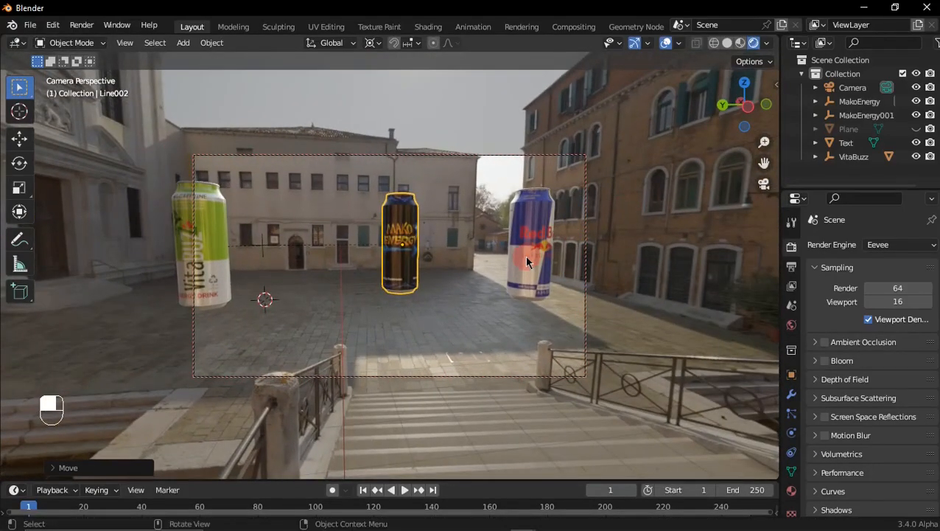
key("g")
key("shift+z")
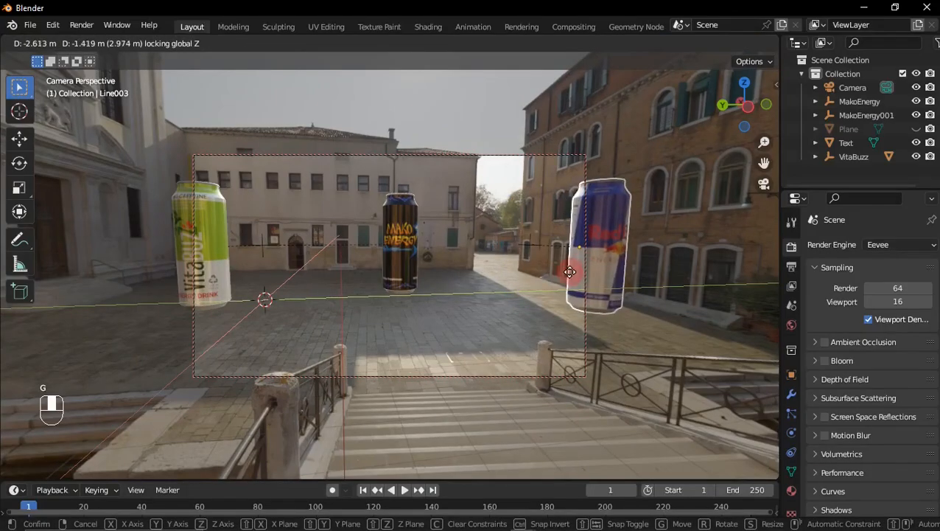
left_click(557, 274)
Step: Duplicate the Red Bull can and move the copy horizontally toward the canal railing, with its height locked
mouse_move(742, 105)
left_mouse_down()
mouse_move(870, 120)
mouse_move(766, 111)
mouse_move(744, 95)
left_mouse_up()
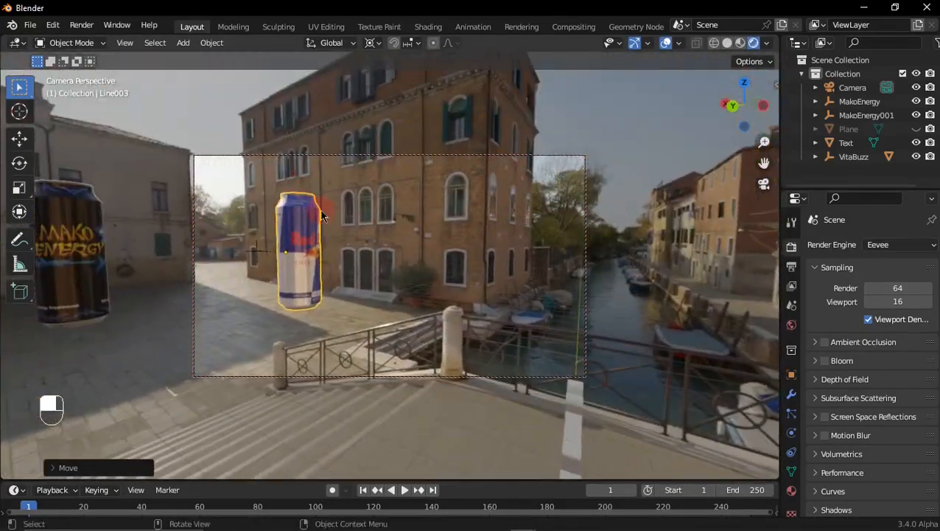
key("shift+d")
key("shift+z")
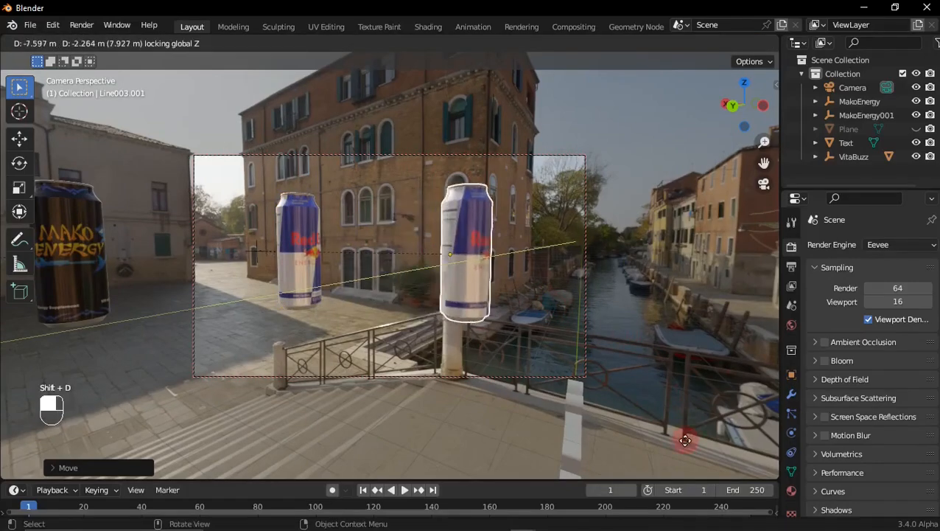
left_click(765, 204)
Step: Slide the duplicated Red Bull can along the global Y axis past the camera toward the opposite side of the bridge
left_click_drag(753, 113, 811, 122)
key("g")
key("y")
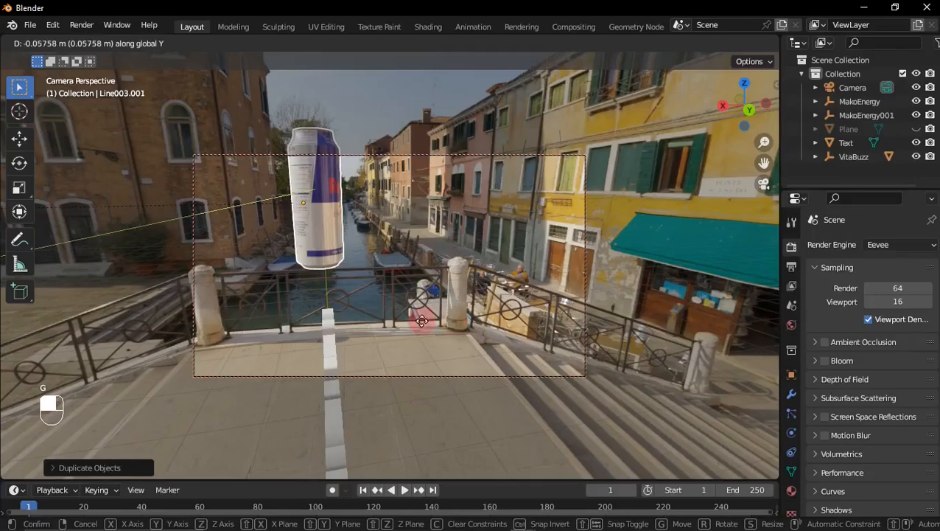
left_click(144, 256)
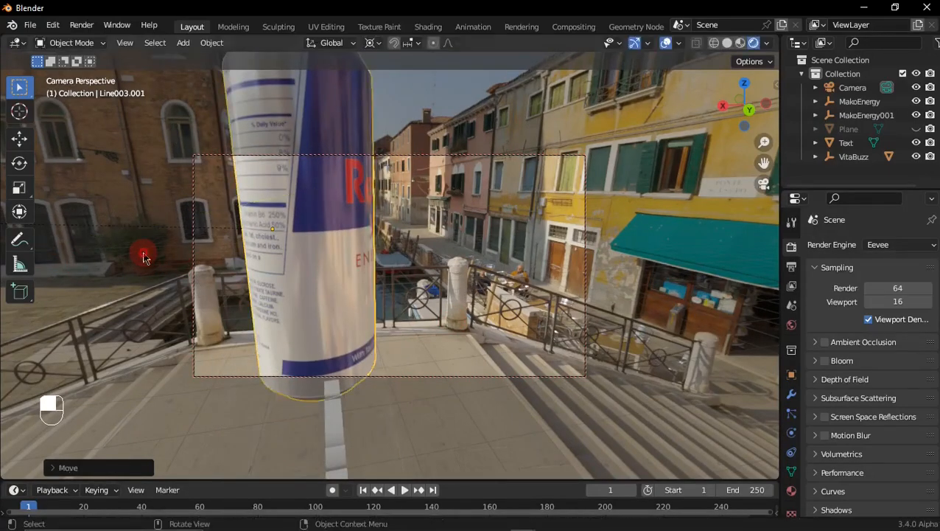
middle_click_drag(658, 184, 513, 244)
key("g")
key("x")
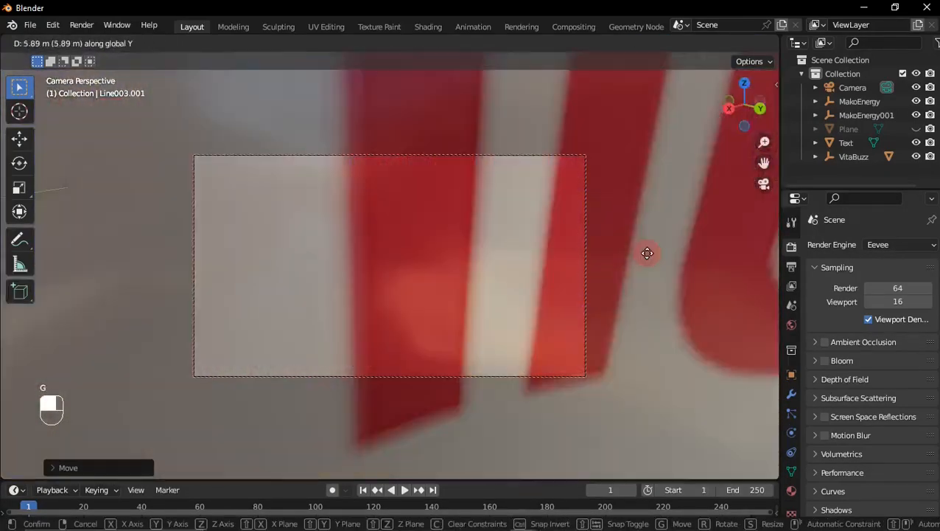
left_click(9, 285)
Step: Move the duplicated can along the X axis and place it at the alley entrance between the yellow and peach buildings
middle_click_drag(762, 141, 581, 197)
key("g")
key("x")
middle_click_drag(509, 241, 572, 278)
left_click(569, 254)
key("g")
left_click(573, 287)
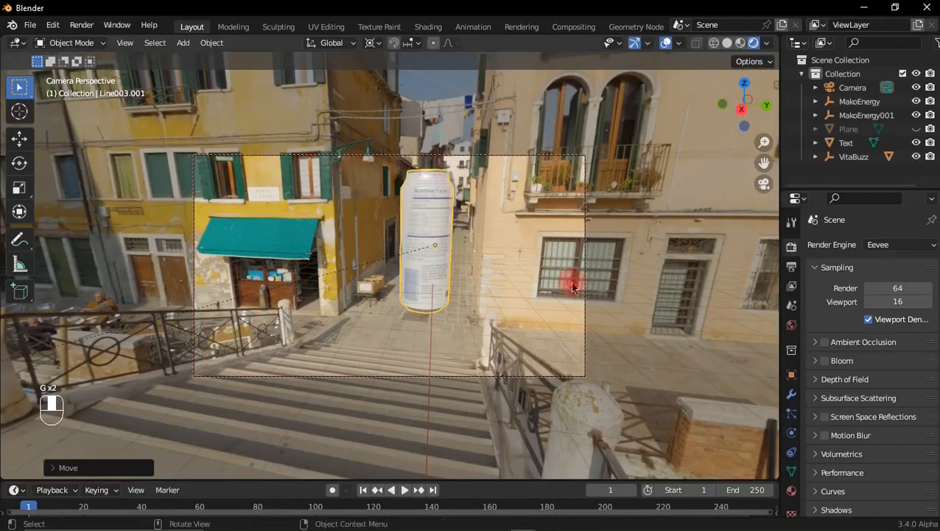
Step: With the pivot point on Individual Origins, rotate the alley can about 180° around Z and recentre it horizontally in front of the alley
key("r")
right_click(448, 69)
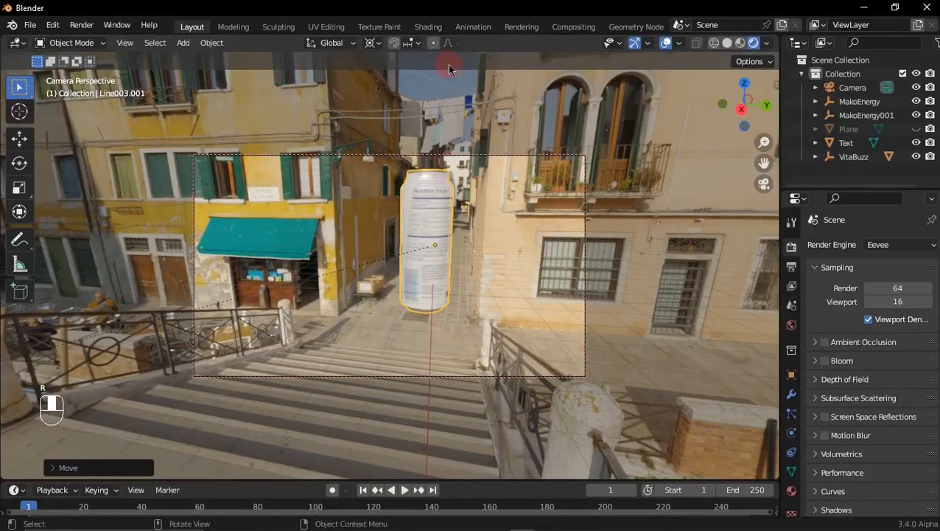
left_click(378, 44)
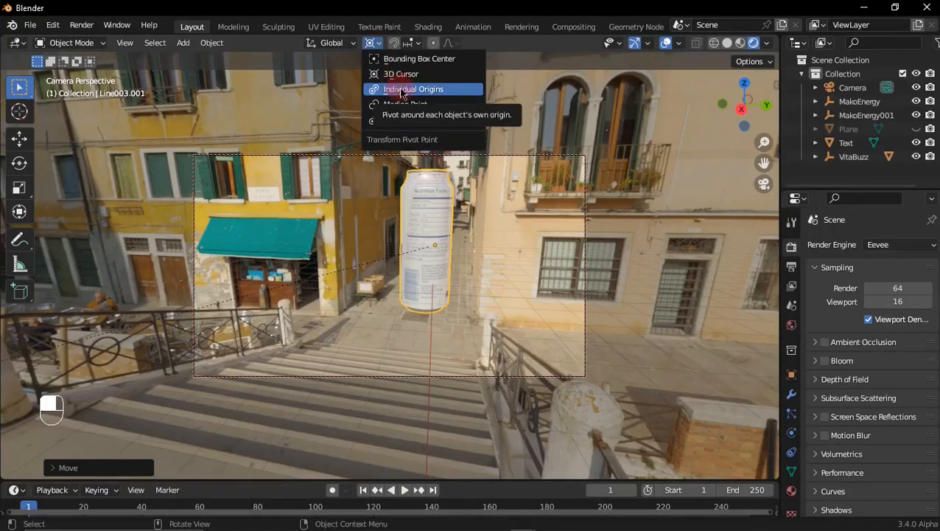
left_click(406, 90)
key("r")
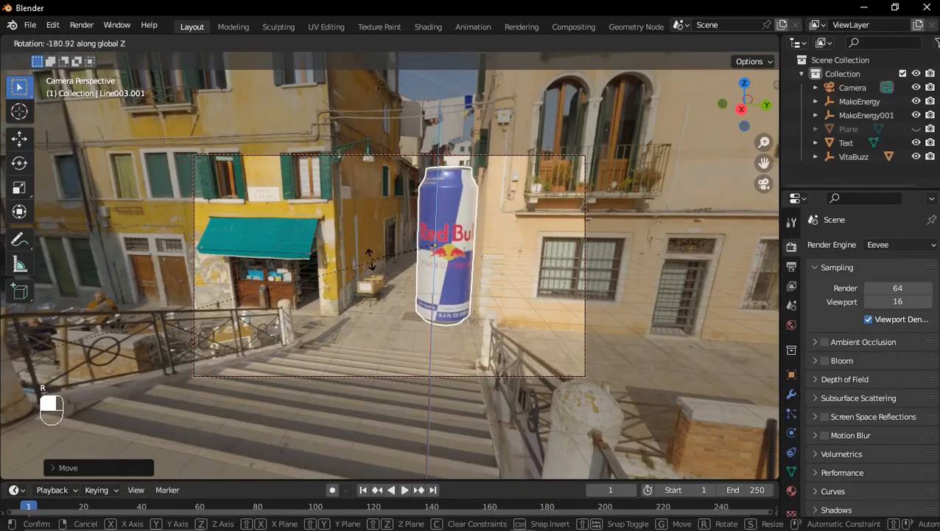
left_click(369, 263)
key("g")
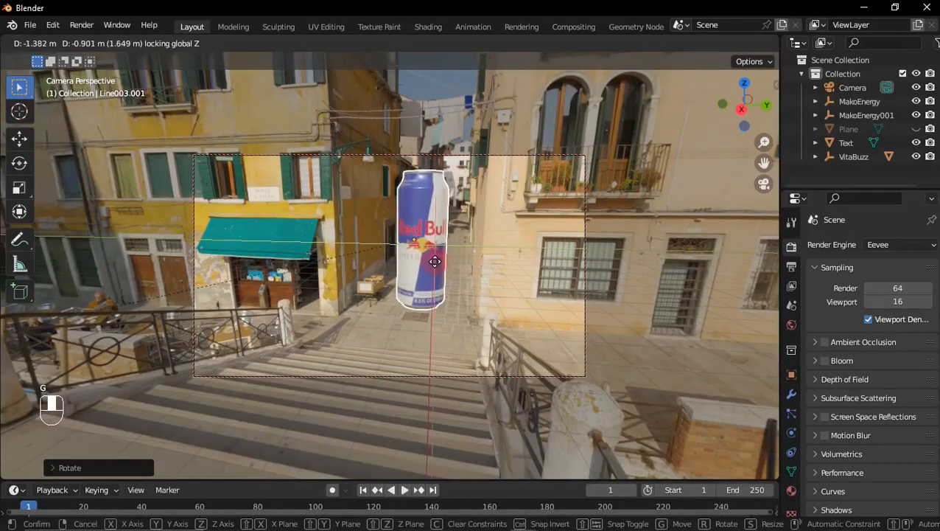
left_click(491, 259)
Step: Duplicate the alley Red Bull can and place the copy on the paved quay by the brick parapet, keeping its height locked
middle_click_drag(491, 260, 498, 218)
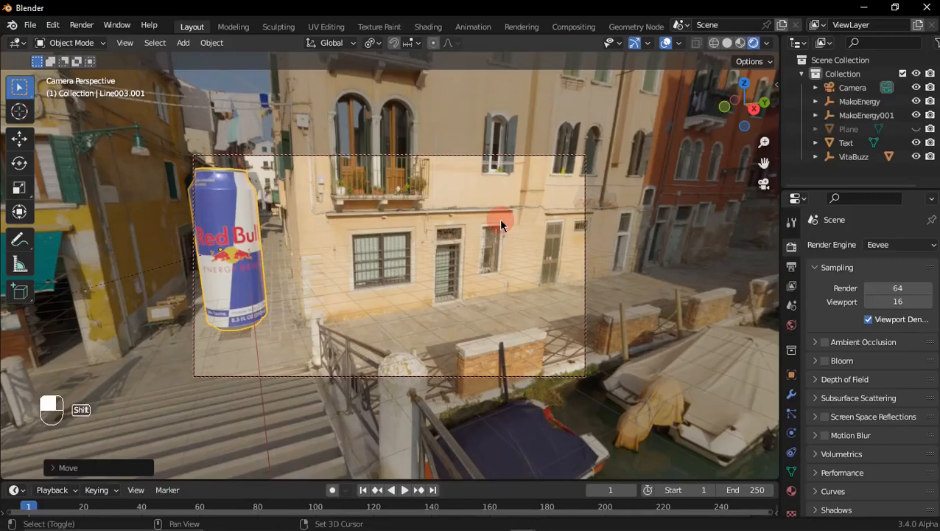
key("shift+d")
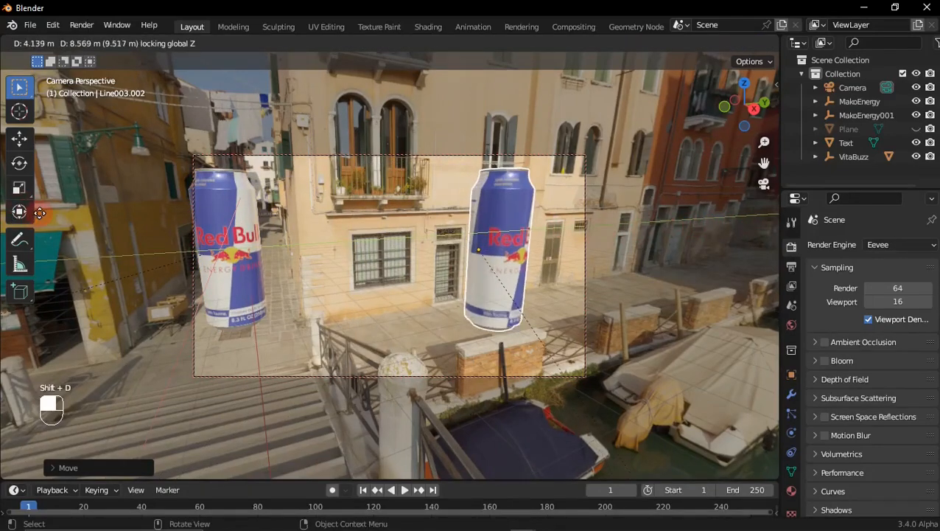
left_click(347, 146)
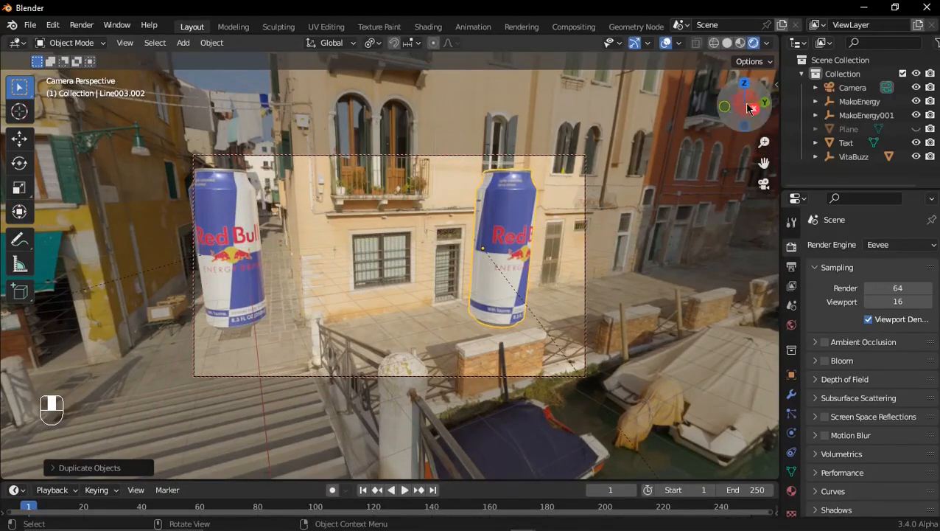
Step: Duplicate the Red Bull can again and place the copy on the quay corner beside the church, with its height locked
left_click_drag(750, 108, 561, 194)
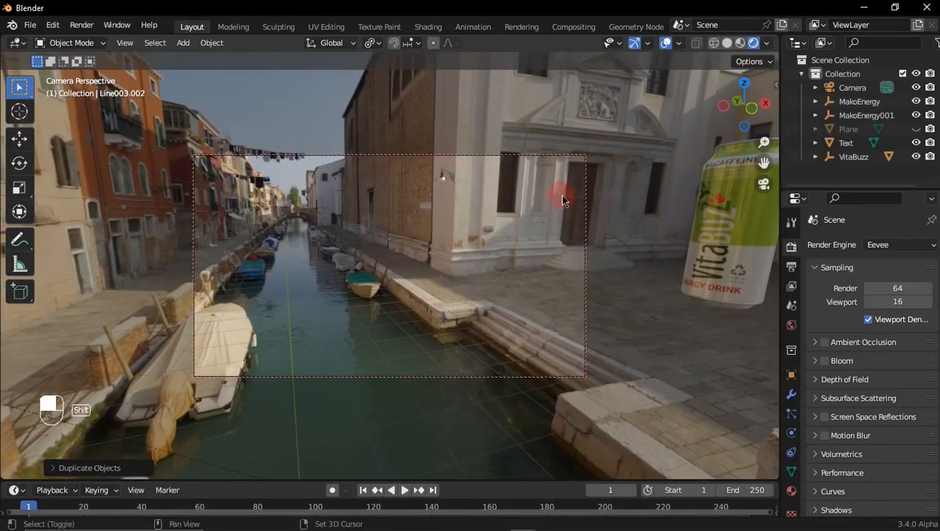
key("shift+d")
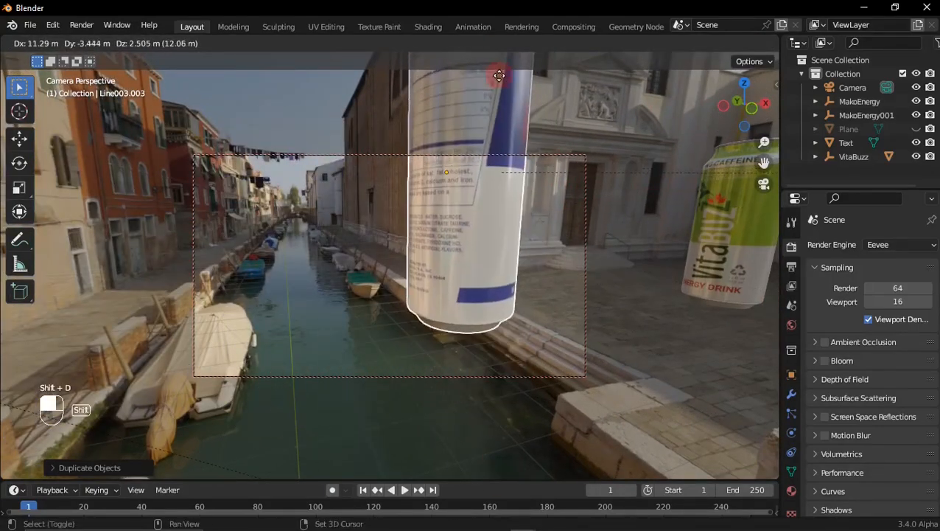
key("shift+z")
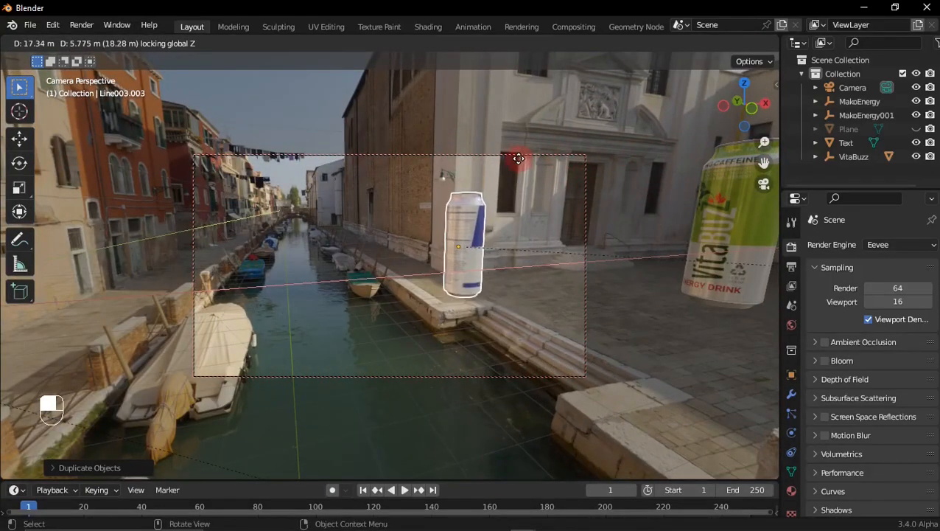
Step: Rotate the church-side Red Bull can around Z so its logo faces the camera, and nudge it horizontally on the quay corner
key("r")
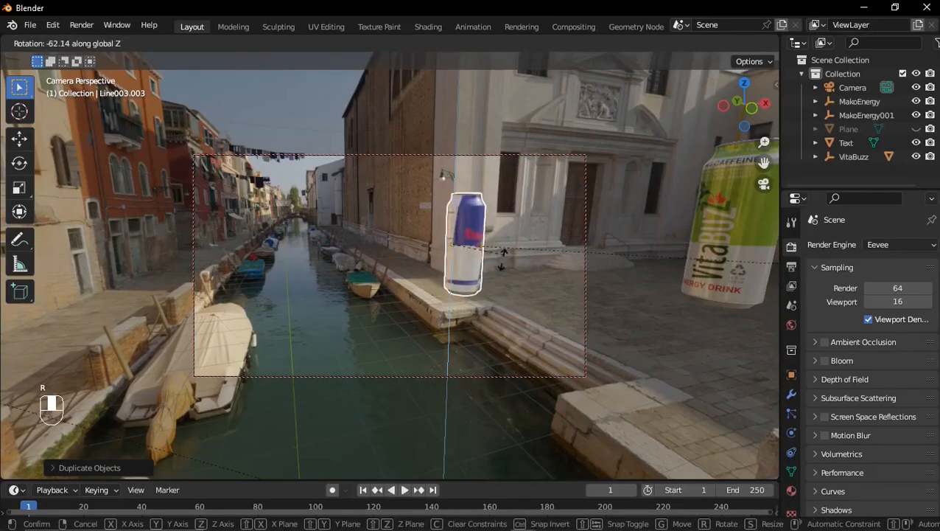
left_click(500, 269)
key("g")
key("shift+z")
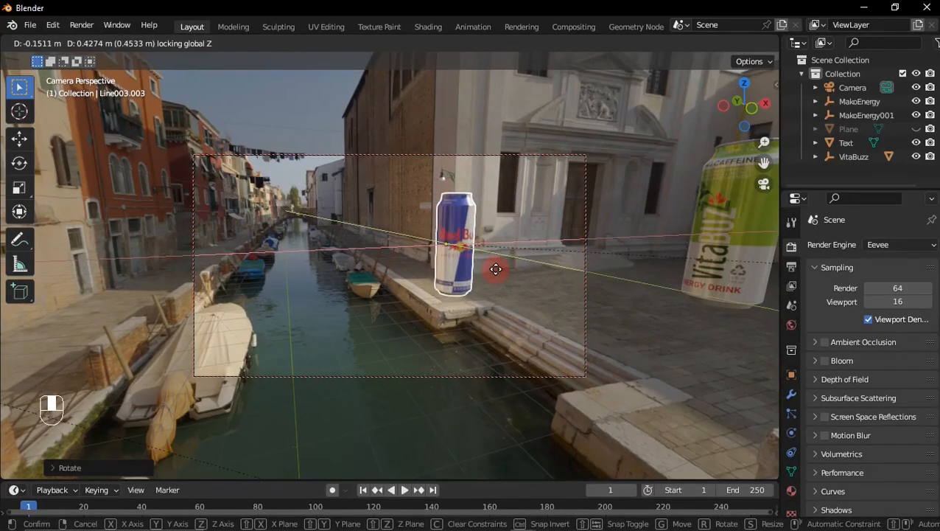
left_click(499, 275)
Step: Frame the church-side Red Bull and VitaBuzz cans, enlarge the timeline, and auto-key the selected camera at frame 1
left_click_drag(743, 108, 567, 280)
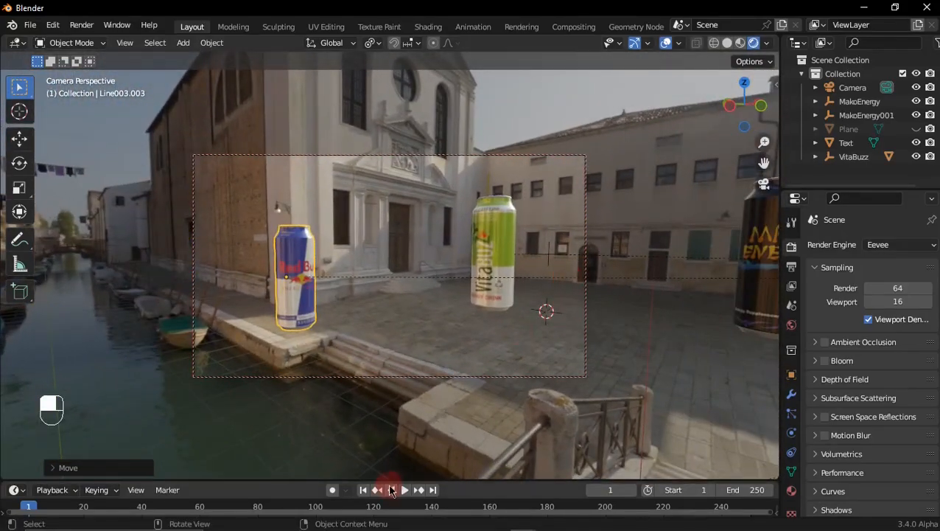
left_click_drag(392, 492, 363, 446)
middle_click_drag(389, 480, 404, 381, "ctrl")
left_click(410, 359)
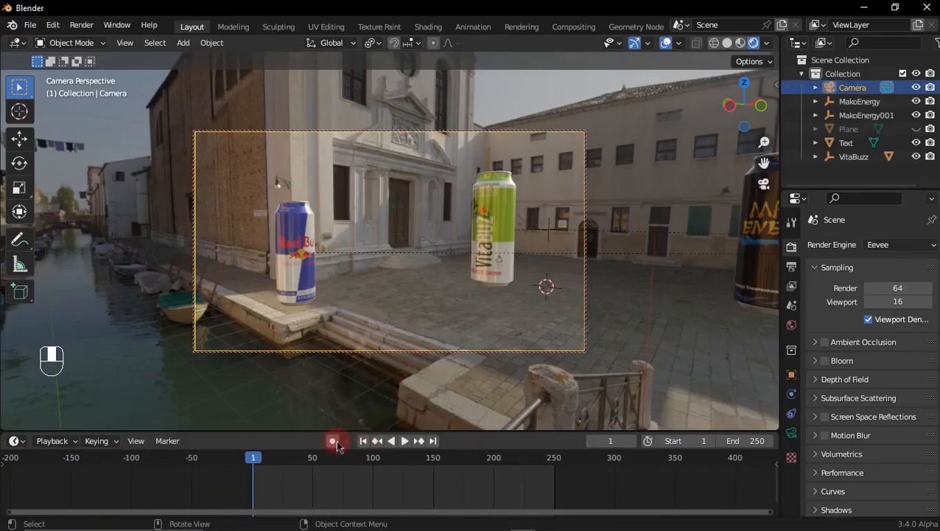
key("g")
left_click(497, 356)
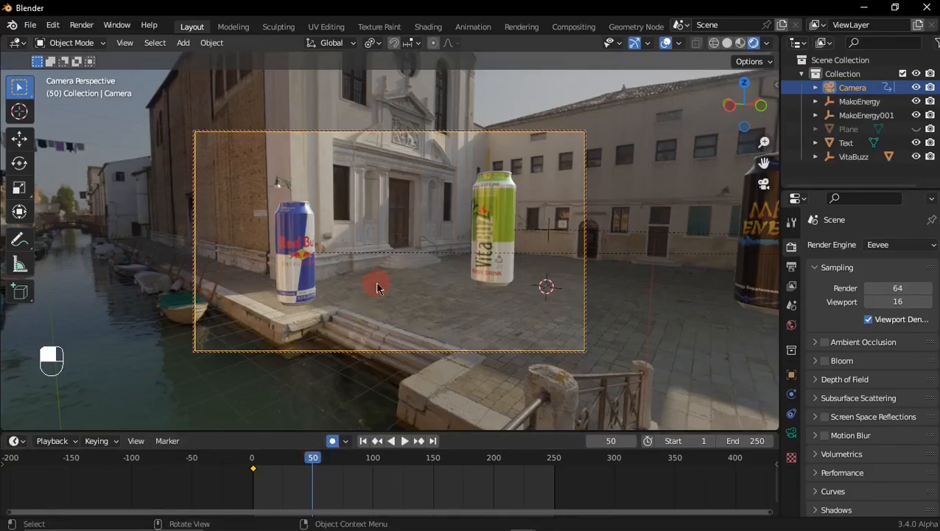
Step: Turn the camera to centre the Mako Energy can at frame 50, keyframe it, and play the animation from the start
middle_click_drag(381, 273, 427, 313)
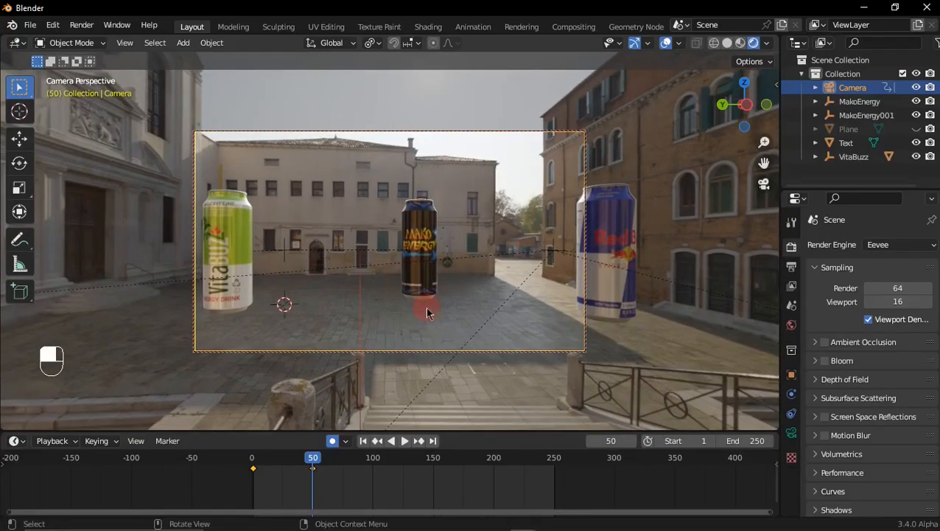
left_click(363, 441)
left_click(404, 441)
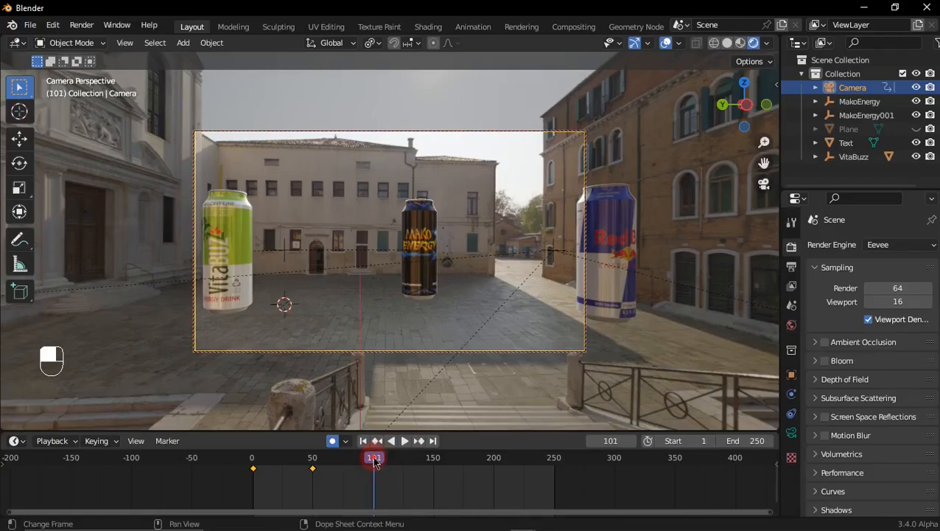
Step: Keyframe further camera turns at frames 100, 150 and 200, framing the brick-building, alley and quay Red Bull cans in order
middle_click_drag(436, 288, 490, 294)
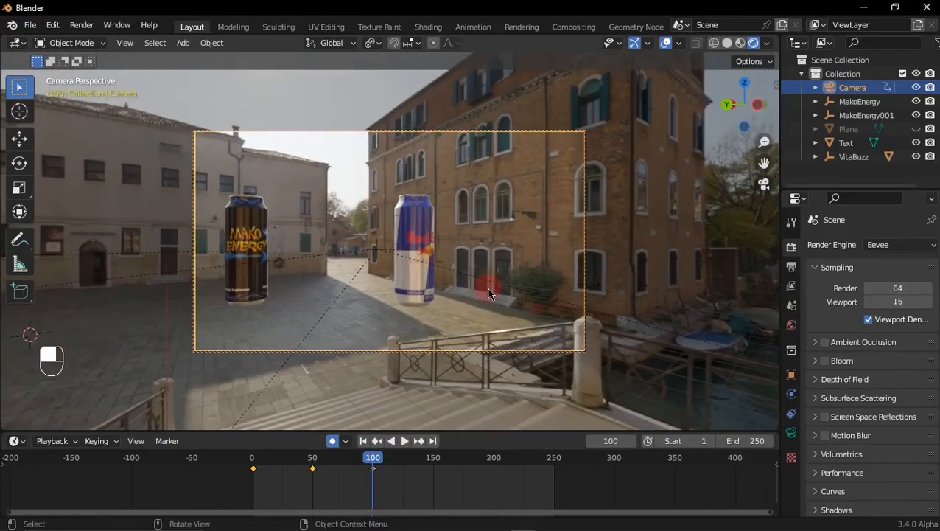
middle_click_drag(427, 305, 720, 317)
left_click(439, 462)
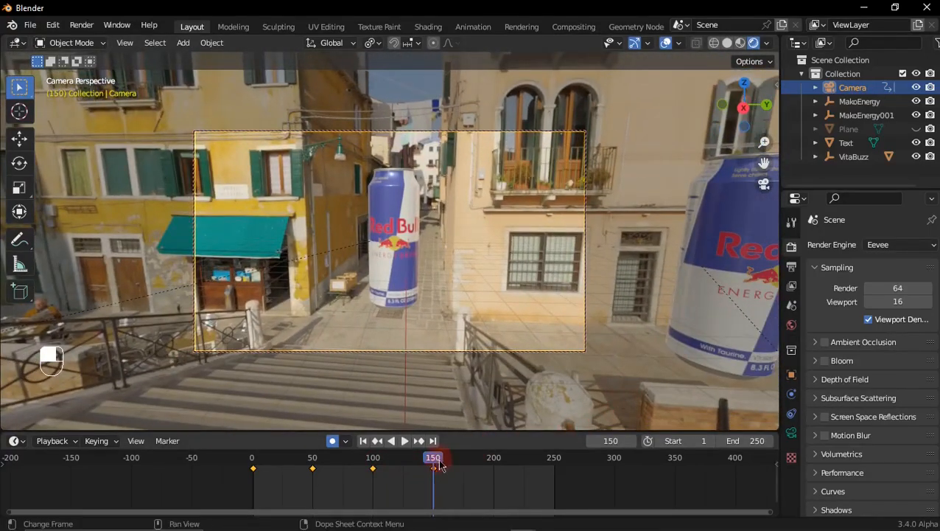
middle_click_drag(488, 390, 545, 318)
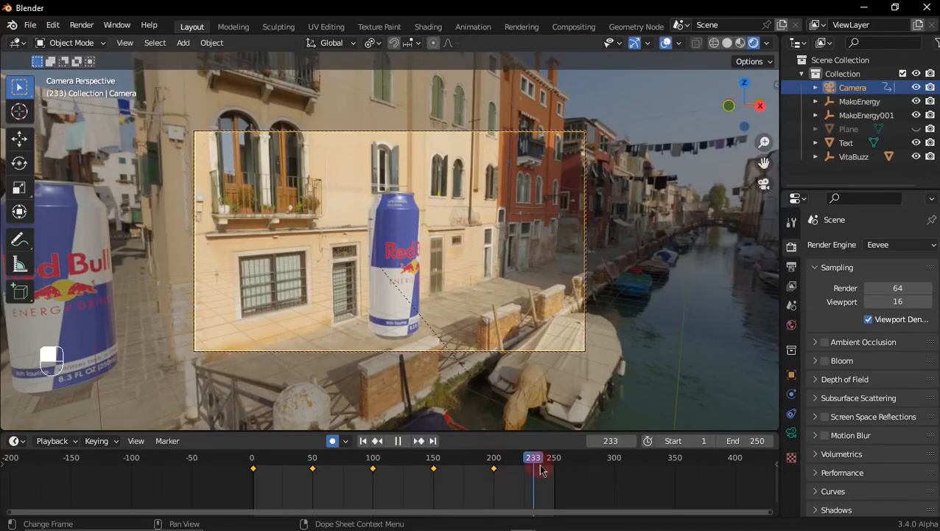
Step: Turn the camera up to the brick building's roofline for a keyframe around frame 245, and play back the move
middle_click_drag(480, 342, 773, 221)
left_click_drag(516, 458, 487, 461)
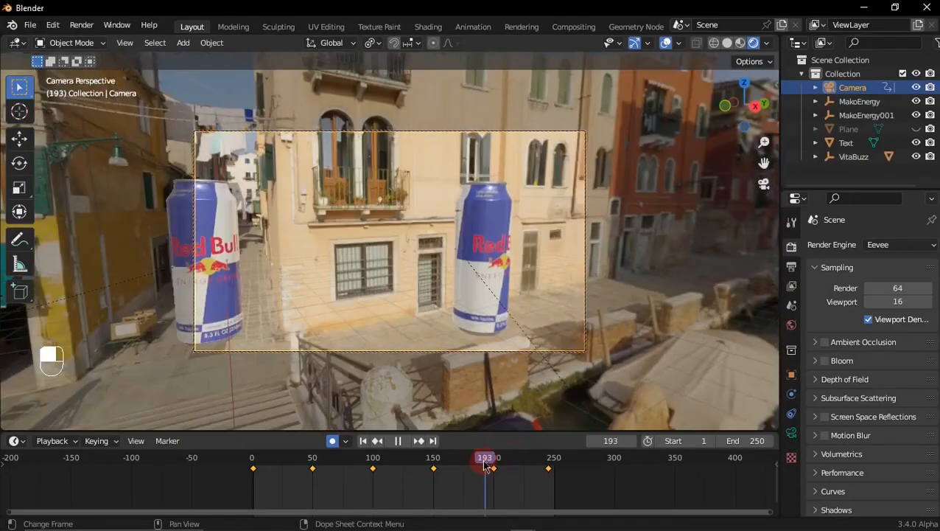
key("space")
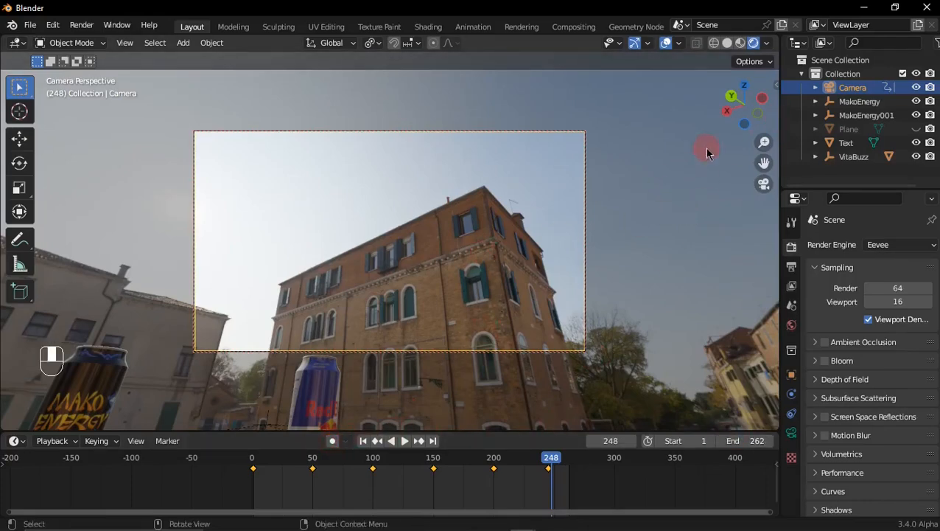
Step: Duplicate the Mako Energy can in the square and raise the copy vertically into the sky
middle_click_drag(706, 152, 524, 258)
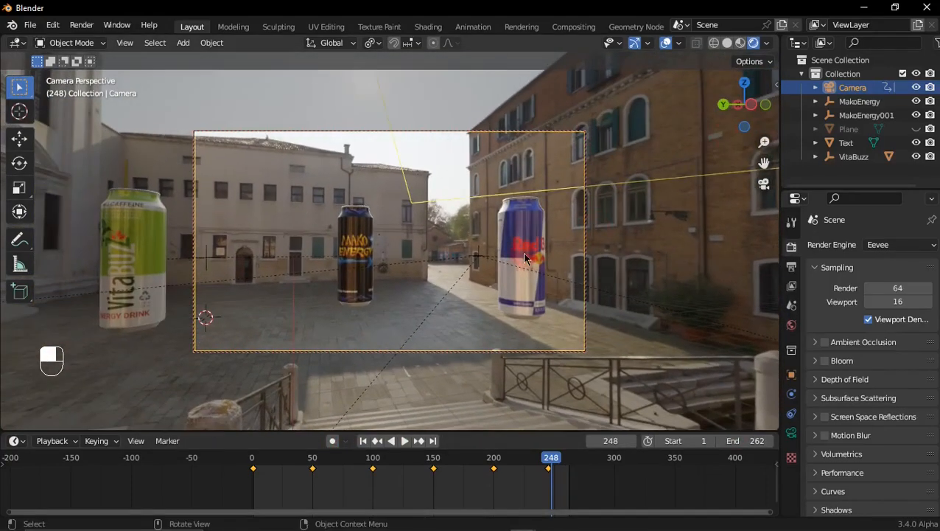
left_click(361, 248)
key("shift+d")
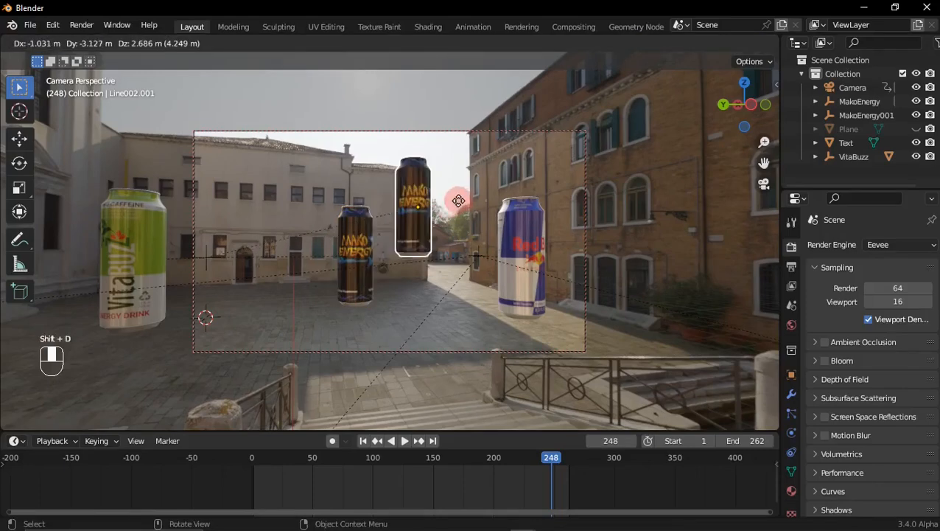
key("z")
left_click(669, 415)
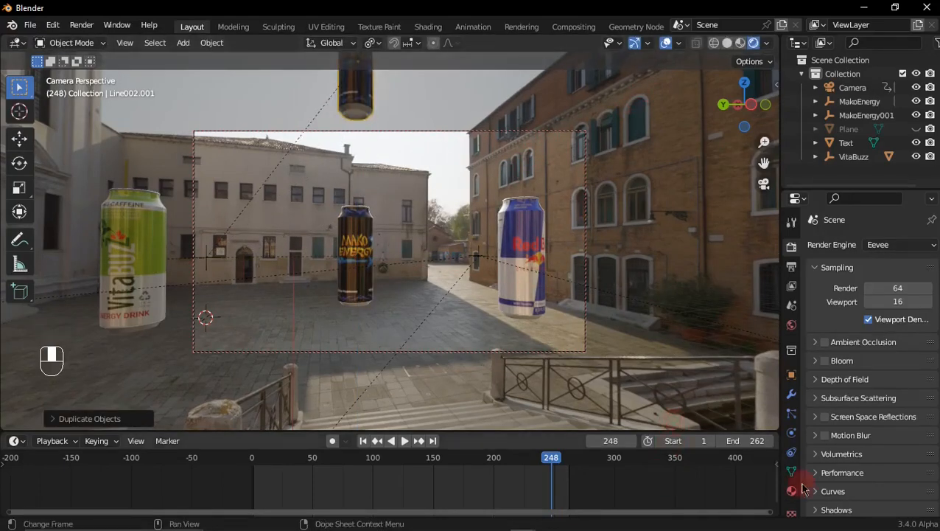
Step: Move the duplicated can about -19.6 m along Y to the brick building, and raise it about 10.7 m along Z
left_click_drag(751, 105, 761, 77)
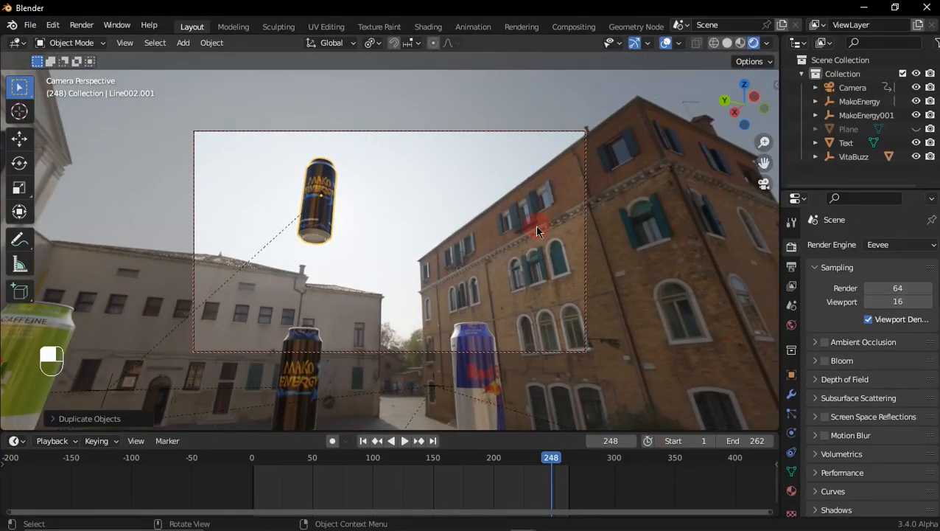
key("g")
key("y")
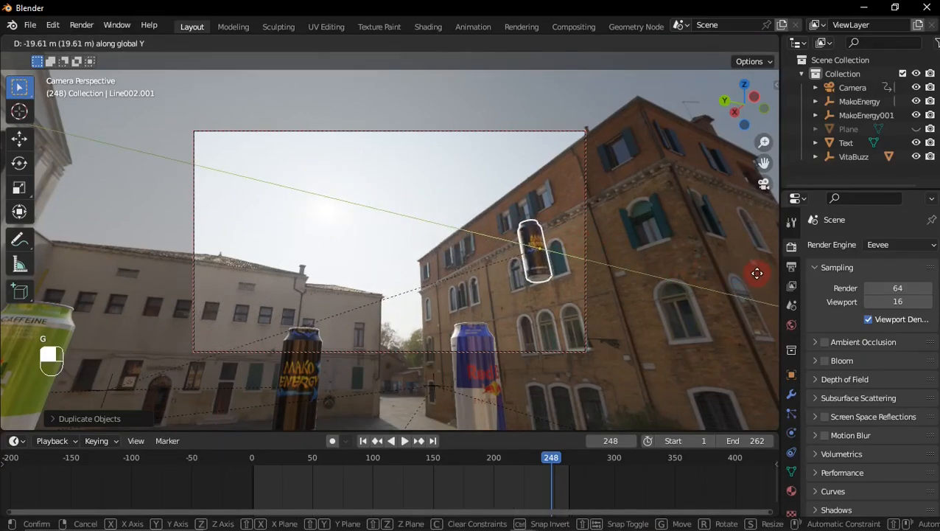
left_click(757, 274)
left_click_drag(753, 107, 712, 107)
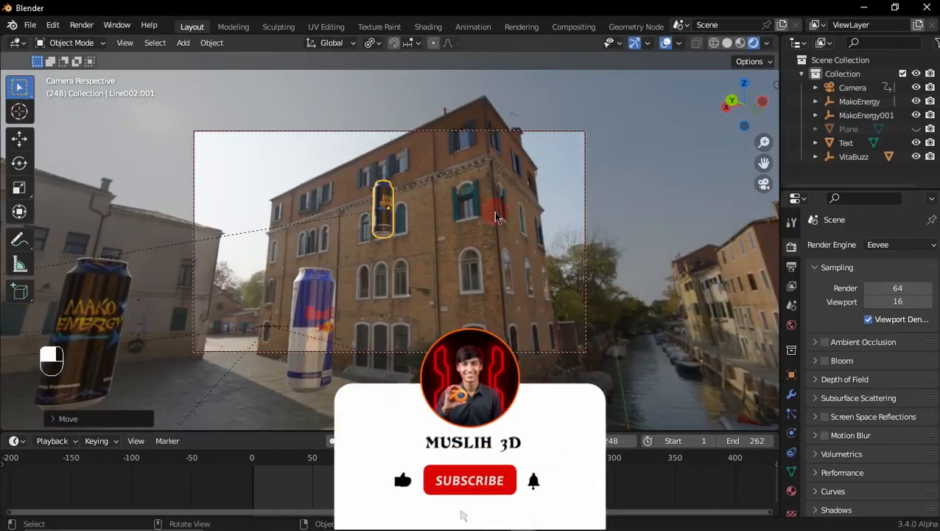
key("g")
key("z")
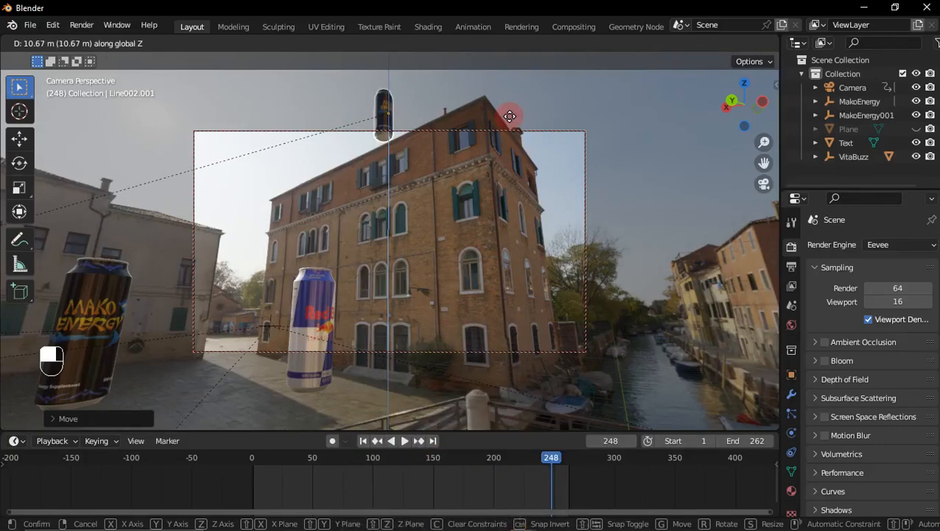
left_click(508, 117)
Step: Shift the duplicated can about -1.8 m along Y at the roof edge, and delete it
key("g")
key("y")
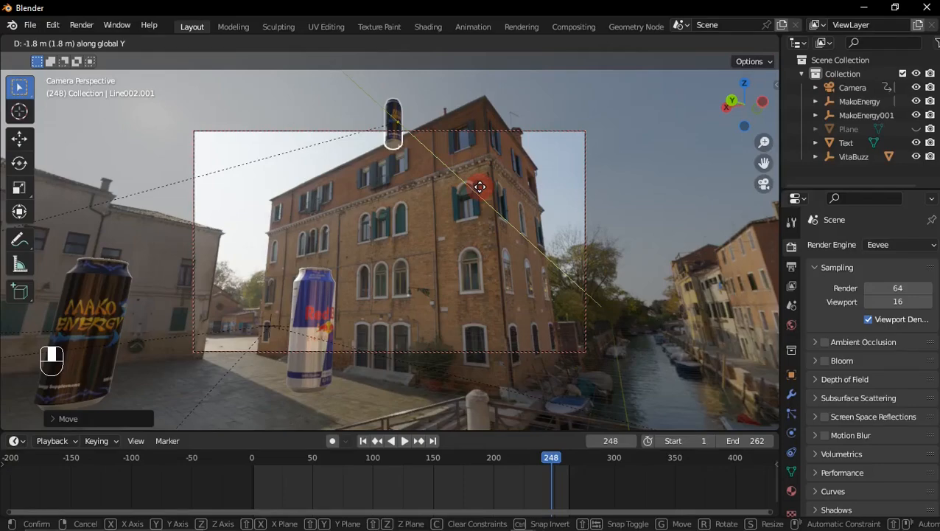
left_click(480, 192)
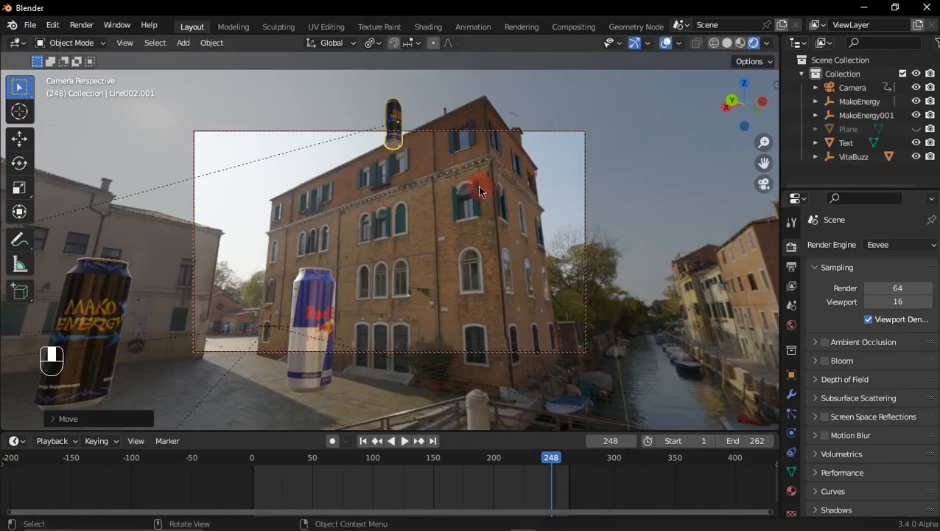
key("x")
left_click(441, 171)
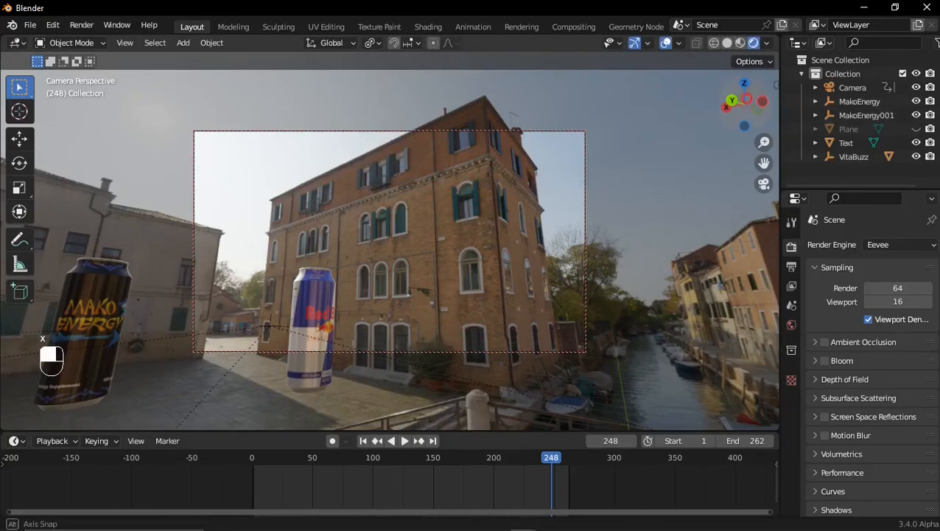
Step: Play the camera animation from the first frame through to the upward turn at the brick building
left_click_drag(744, 104, 490, 384)
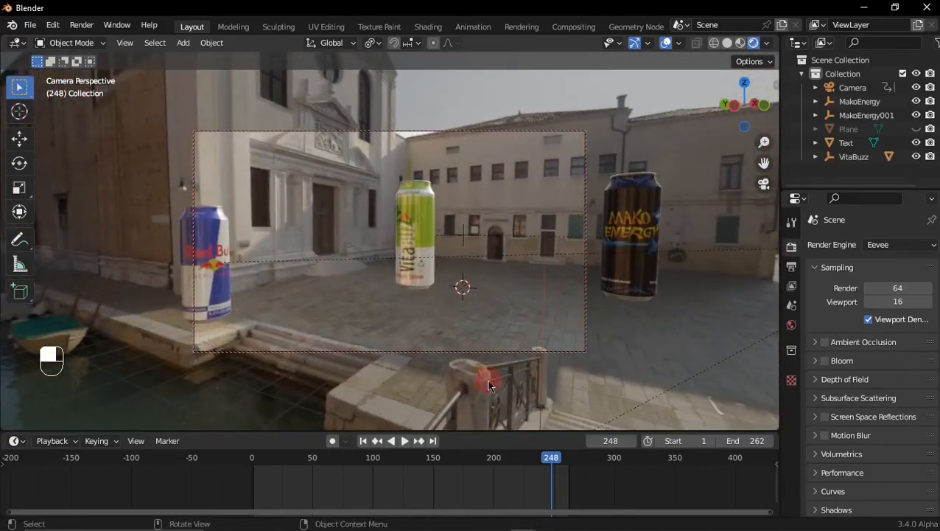
left_click(364, 440)
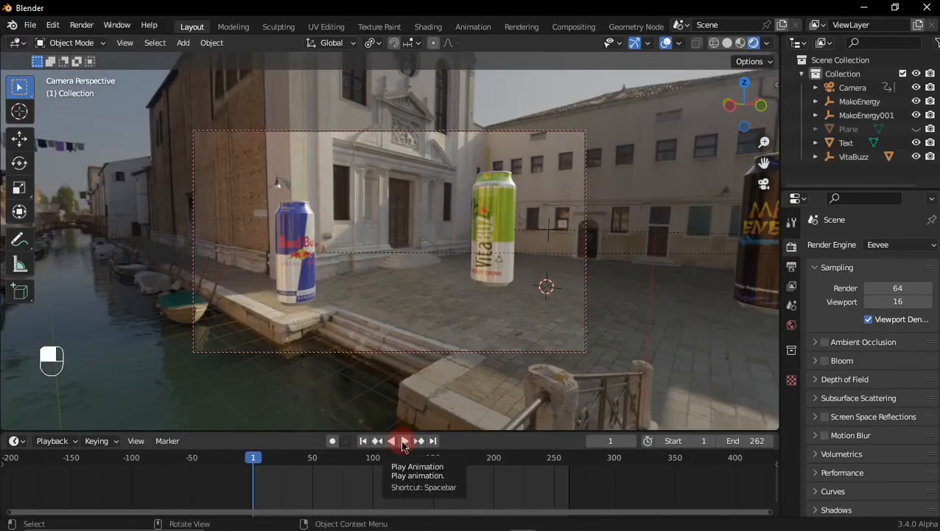
key("space")
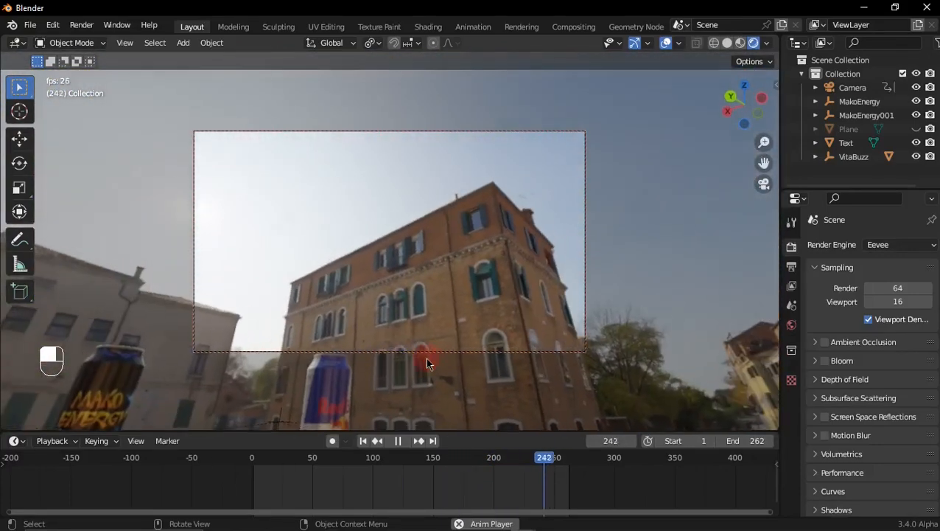
key("space")
Step: Hide the viewport overlays and delete the camera's last keyframe, located after frame 200
left_click(504, 343)
key("shift+alt+z")
key("shift+alt+z")
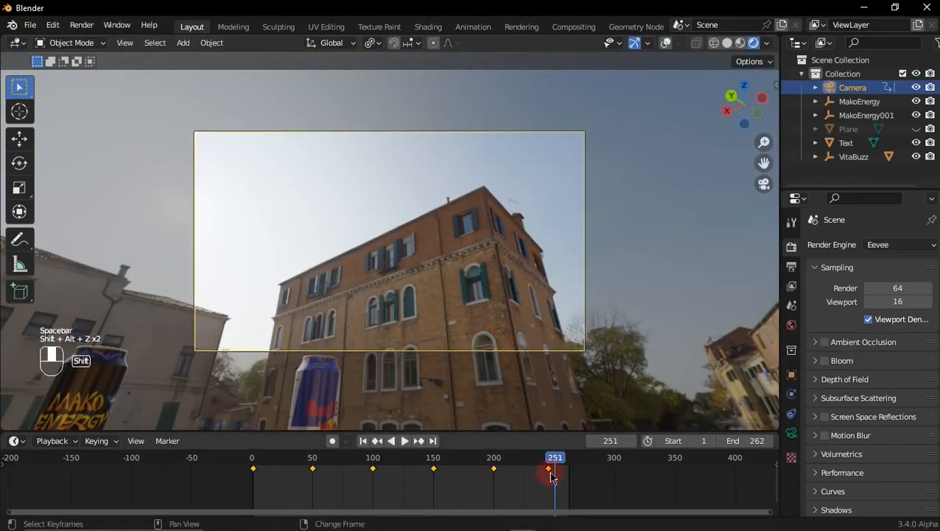
left_click(545, 467)
key("x")
left_click(547, 468)
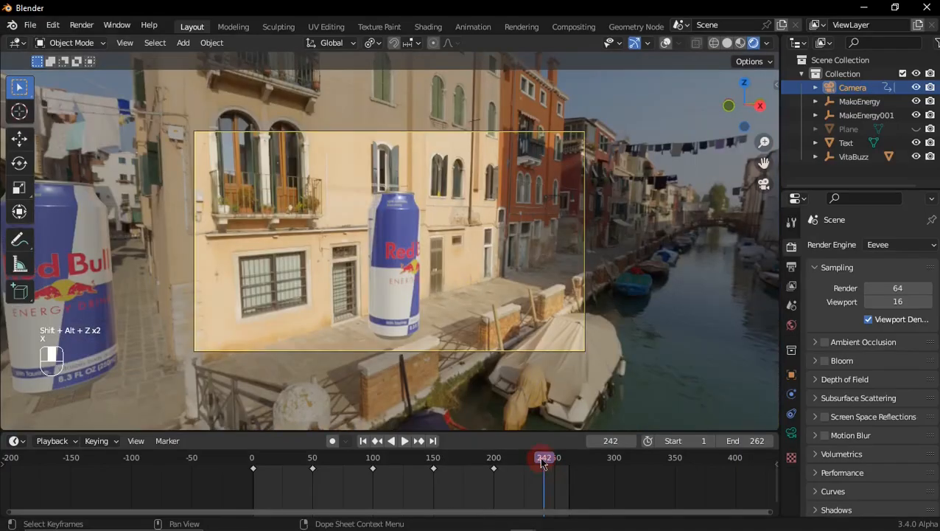
Step: Review the remaining camera pan by scrubbing and playing the frames between the VitaBuzz and Mako Energy cans
left_click_drag(504, 464, 259, 461)
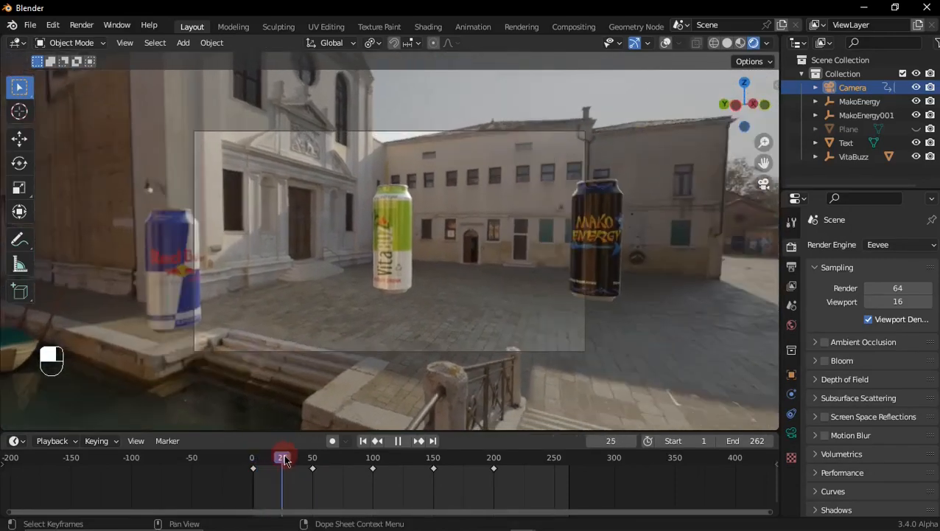
key("space")
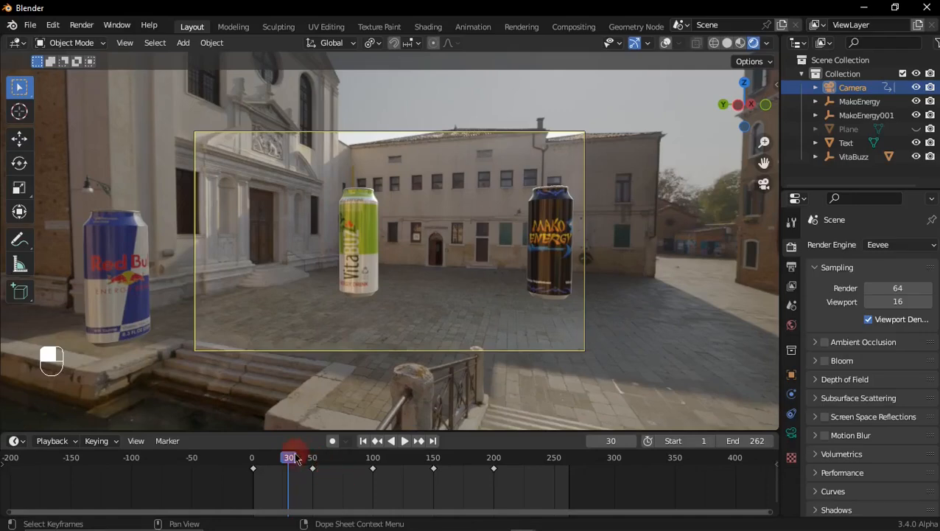
left_click_drag(298, 460, 344, 466)
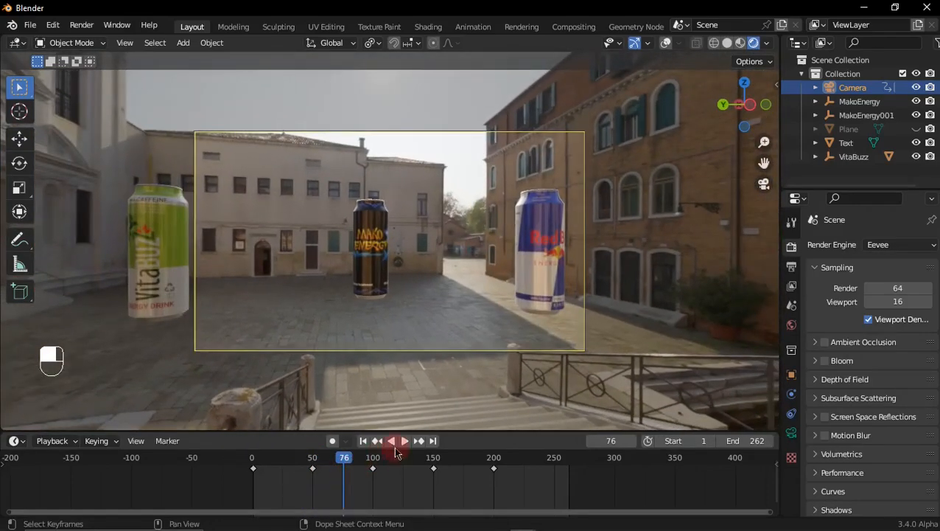